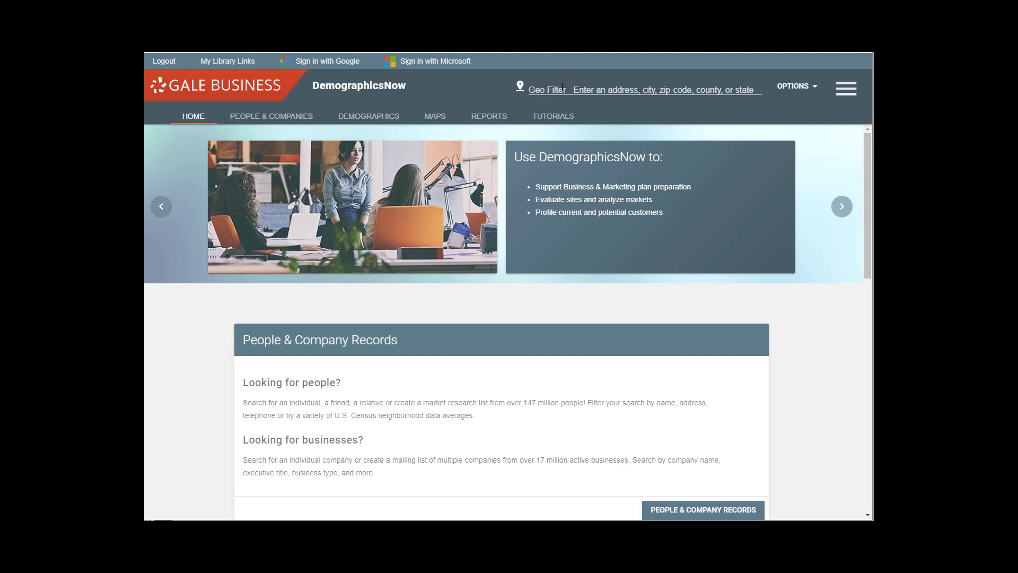
- Put the cursor in the header's Geo Filter box to start entering a location
{"action": "left_click", "coordinate": [542, 94]}
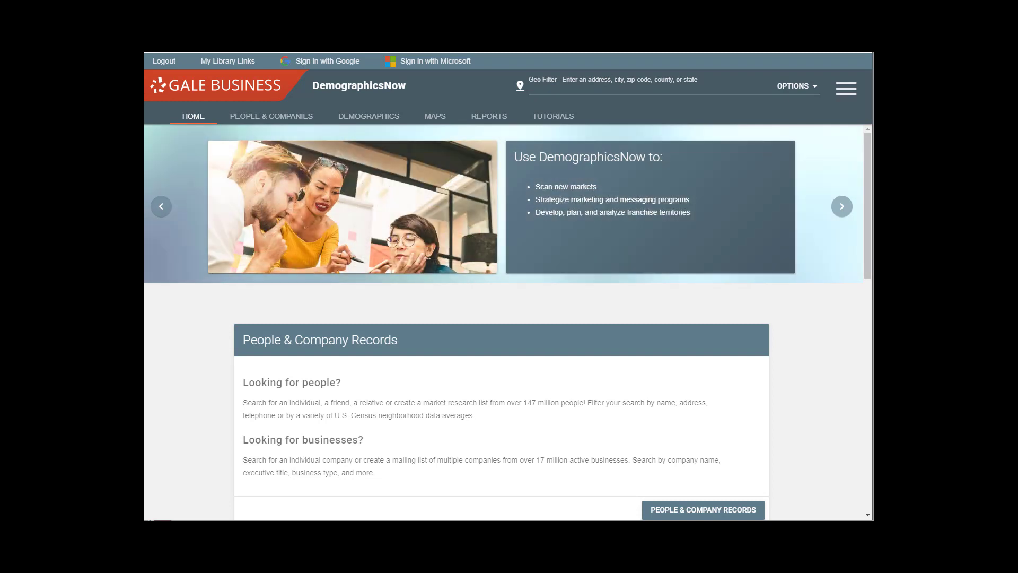
- Set the location to 10001 New York NY and bring up the location options
{"action": "type", "text": "10001"}
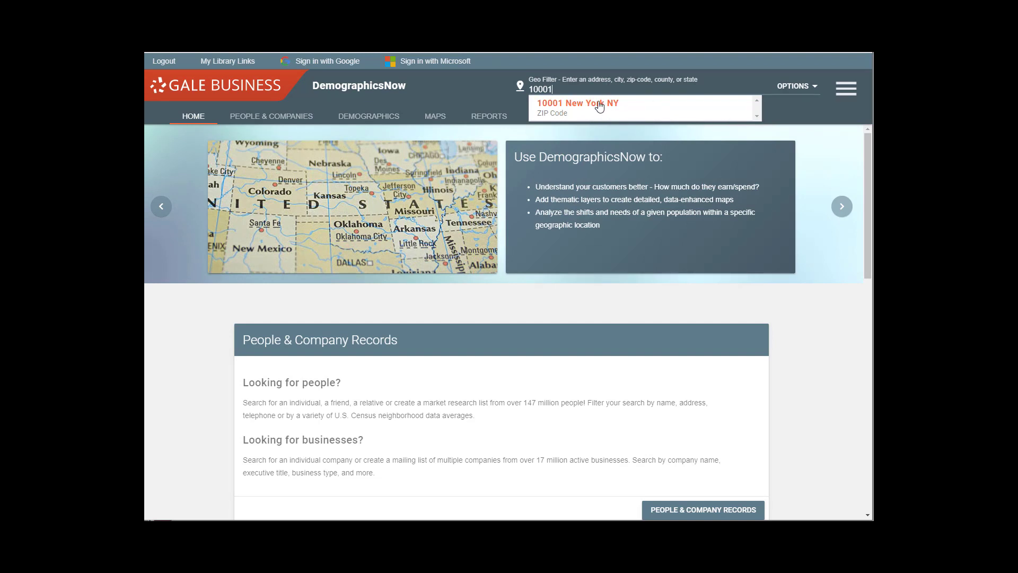
{"action": "left_click", "coordinate": [598, 104]}
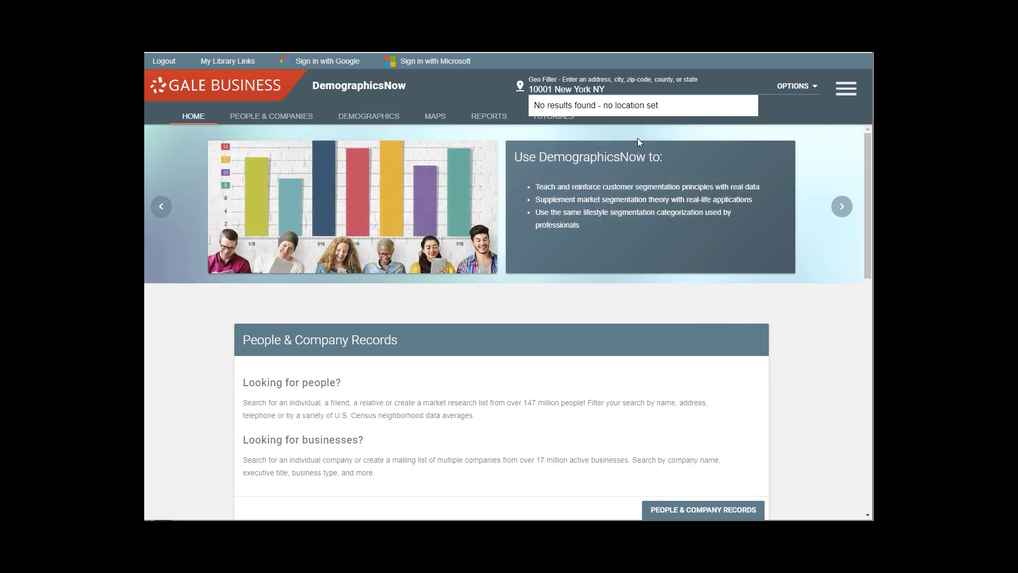
{"action": "left_click", "coordinate": [801, 91]}
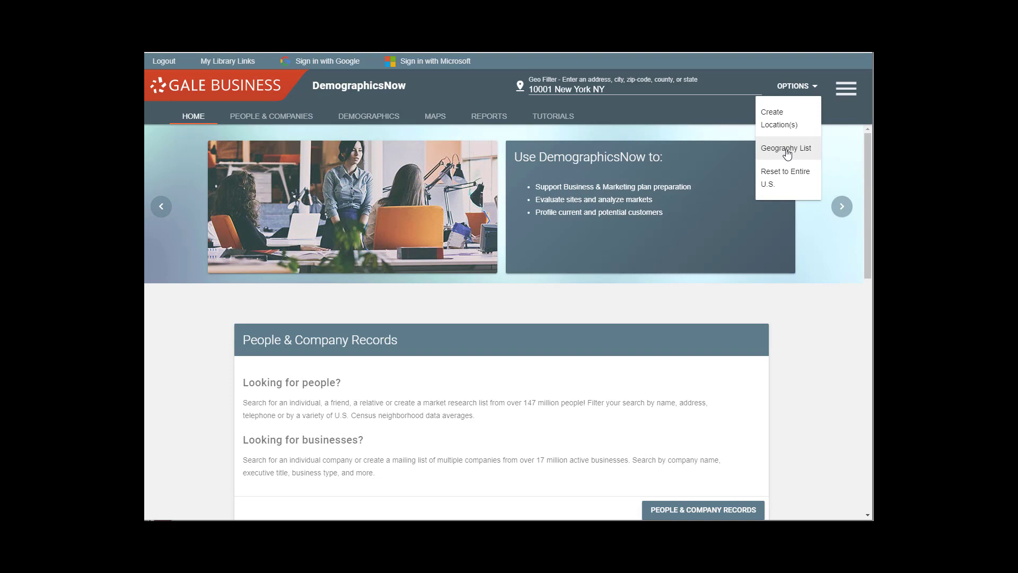
- In the Geography List, browse ZIP Codes by County to New York County's ZIP list
{"action": "left_click", "coordinate": [787, 151]}
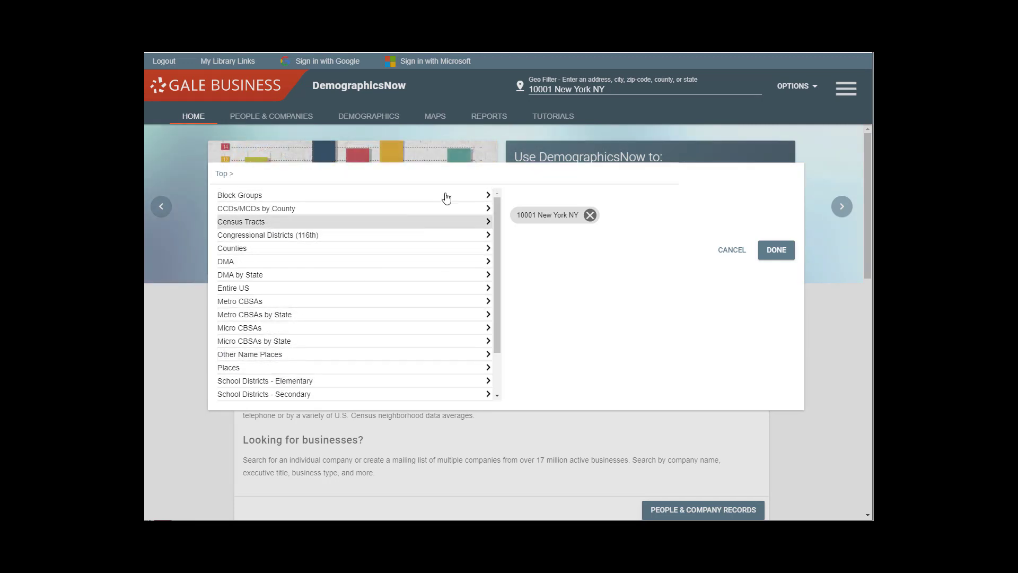
{"action": "scroll", "coordinate": [395, 235], "scroll_direction": "down", "scroll_amount": 1}
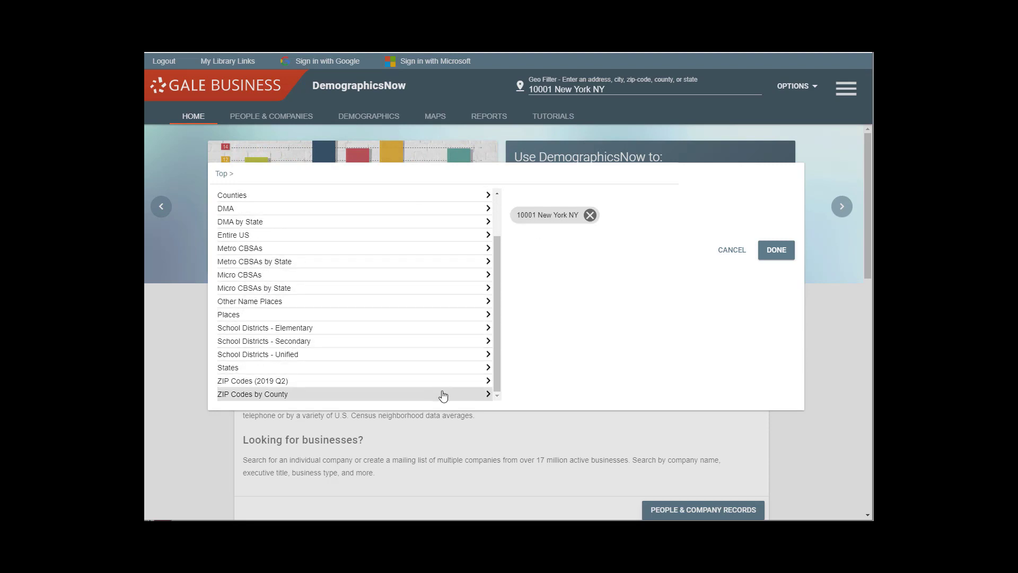
{"action": "left_click", "coordinate": [486, 395]}
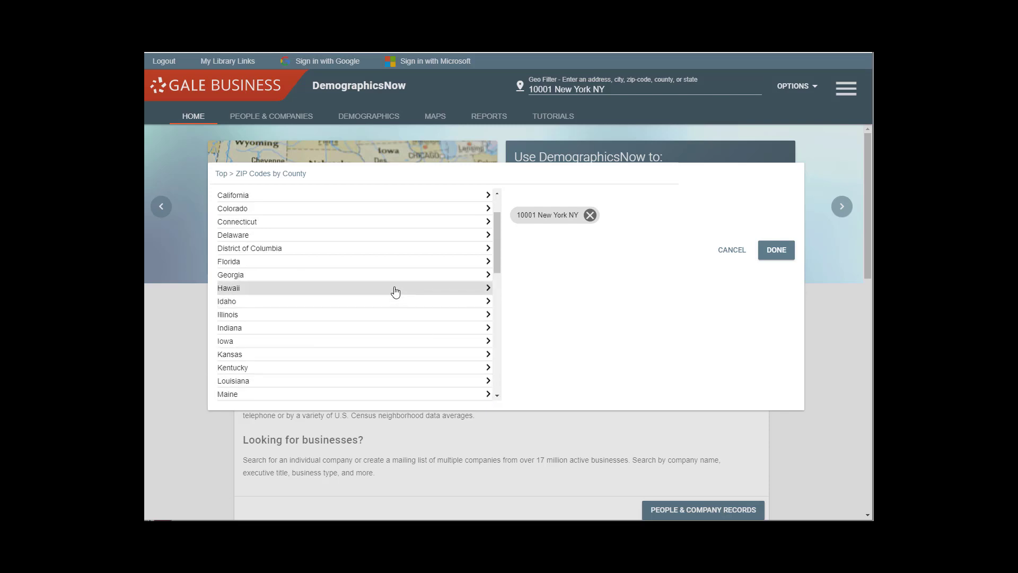
{"action": "scroll", "coordinate": [390, 300], "scroll_direction": "down", "scroll_amount": 2}
{"action": "scroll", "coordinate": [391, 306], "scroll_direction": "down", "scroll_amount": 2}
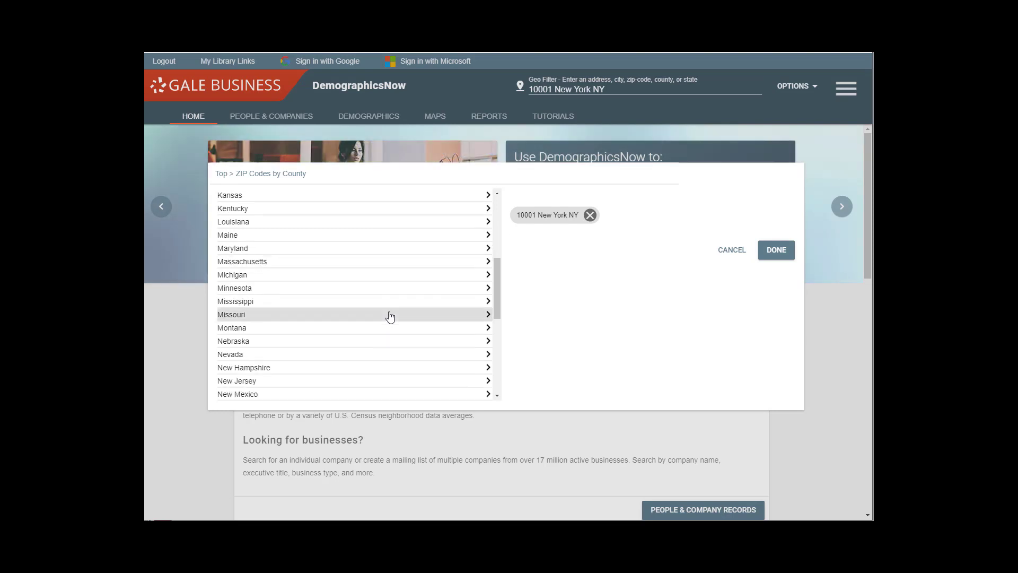
{"action": "left_click", "coordinate": [296, 360]}
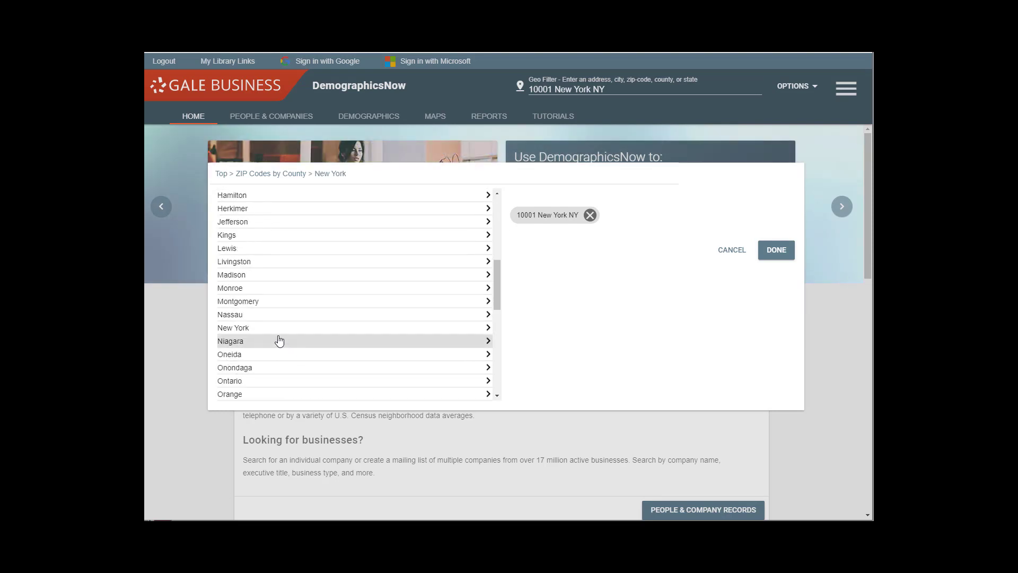
{"action": "left_click", "coordinate": [274, 333]}
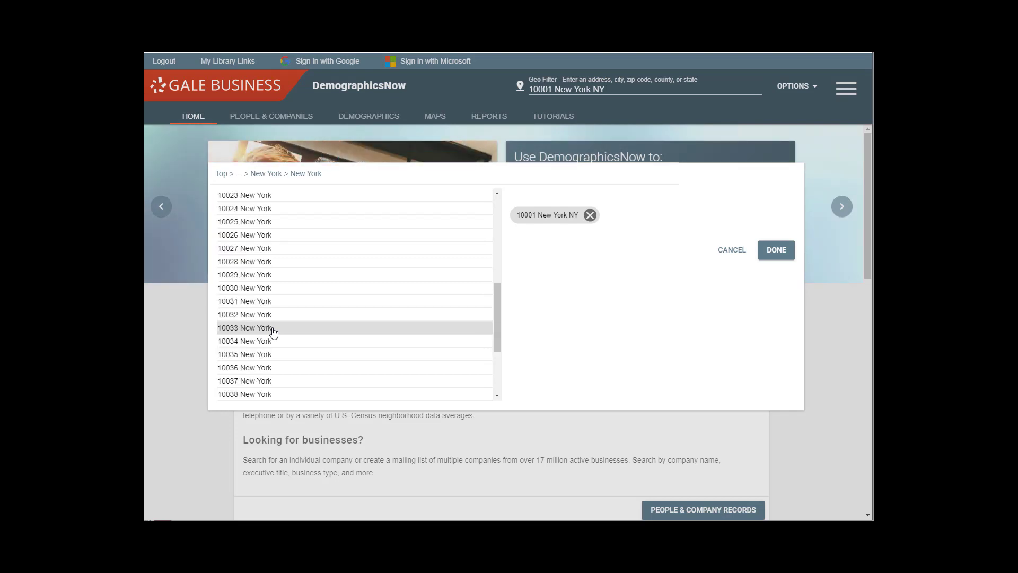
{"action": "left_click_drag", "start_coordinate": [496, 321], "coordinate": [500, 221]}
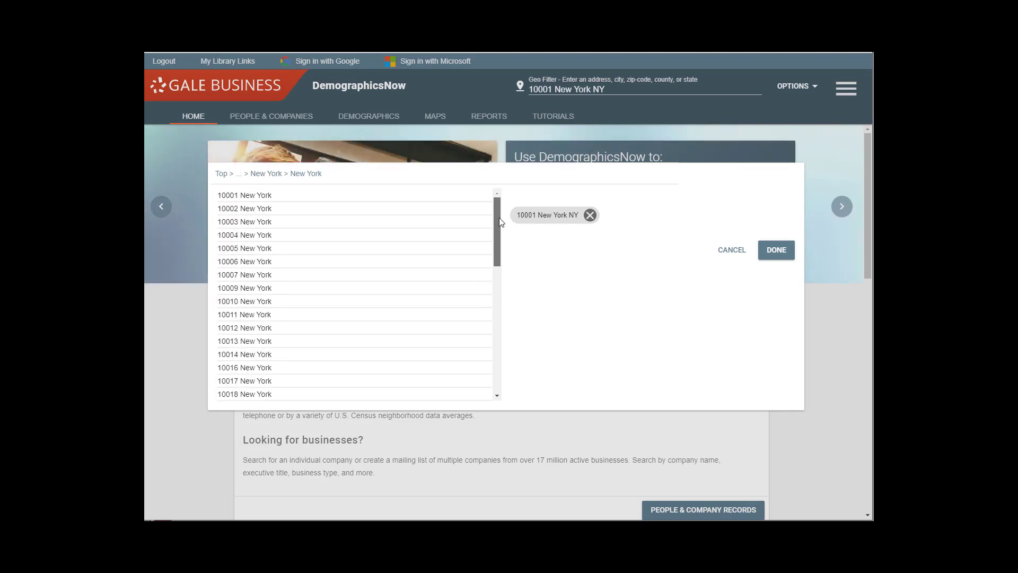
- Add ZIP codes 10002, 10003, 10004, 10005 and 10006 to the chosen areas
{"action": "left_click", "coordinate": [239, 210]}
{"action": "left_click", "coordinate": [243, 221]}
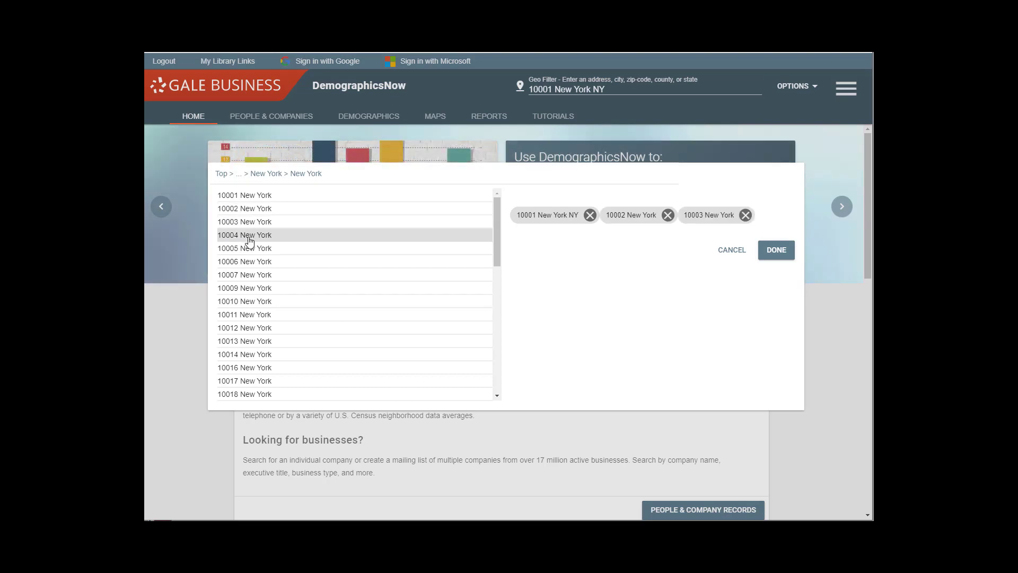
{"action": "left_click", "coordinate": [250, 236]}
{"action": "left_click", "coordinate": [253, 248]}
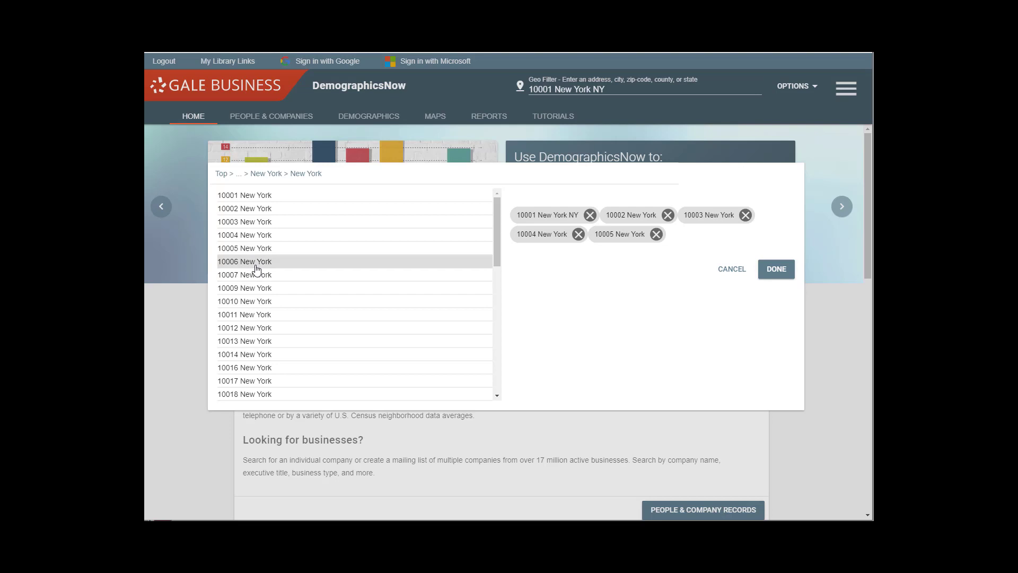
{"action": "left_click", "coordinate": [256, 265]}
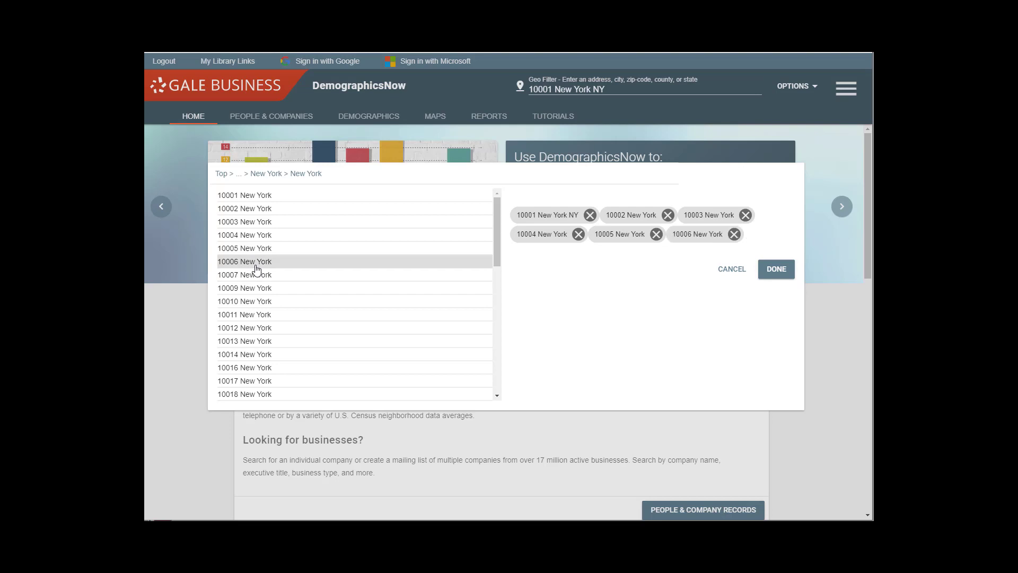
- Apply the six selected Manhattan ZIP codes as the location filter with DONE
{"action": "left_click", "coordinate": [777, 270]}
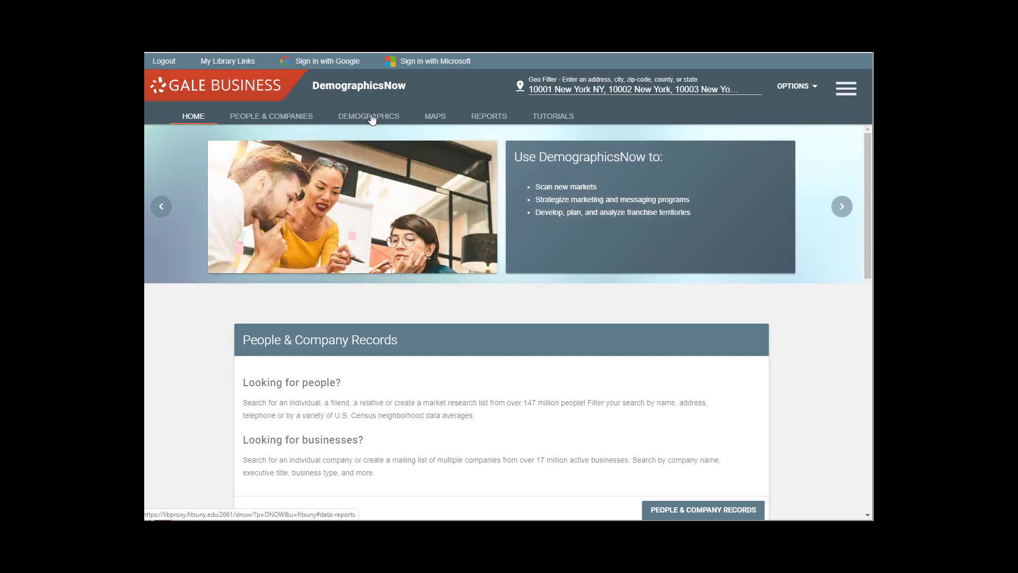
- On the Demographics page, set the report type to Comparison
{"action": "left_click", "coordinate": [372, 119]}
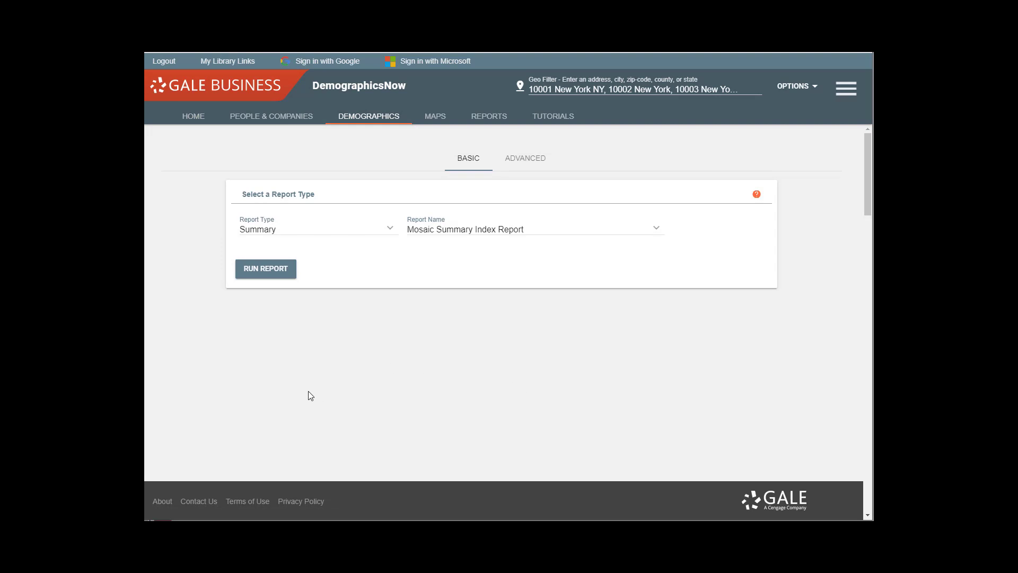
{"action": "left_click", "coordinate": [390, 229]}
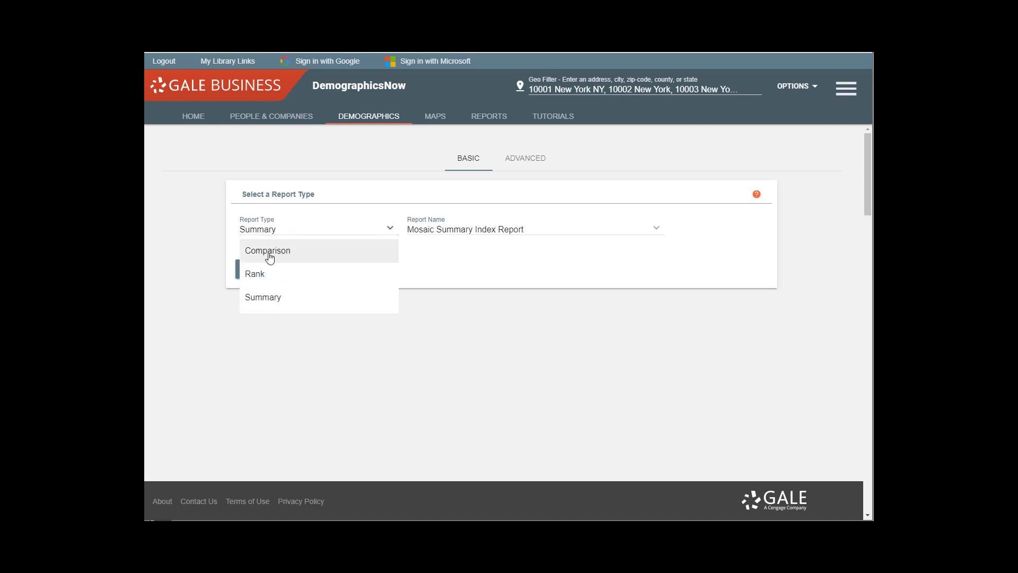
{"action": "left_click", "coordinate": [295, 252]}
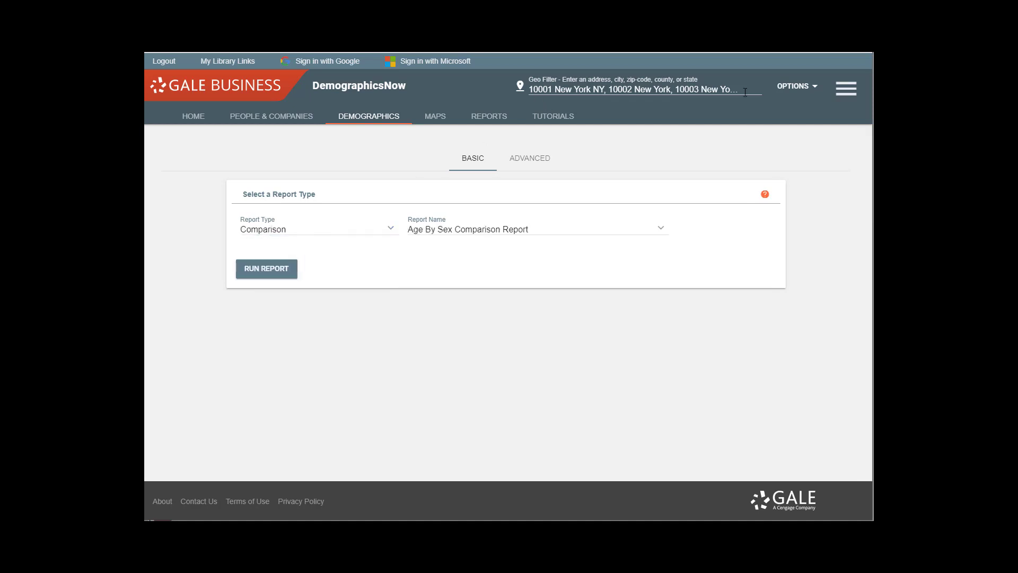
{"action": "left_click", "coordinate": [389, 228]}
{"action": "left_click", "coordinate": [264, 299]}
{"action": "left_click", "coordinate": [393, 233]}
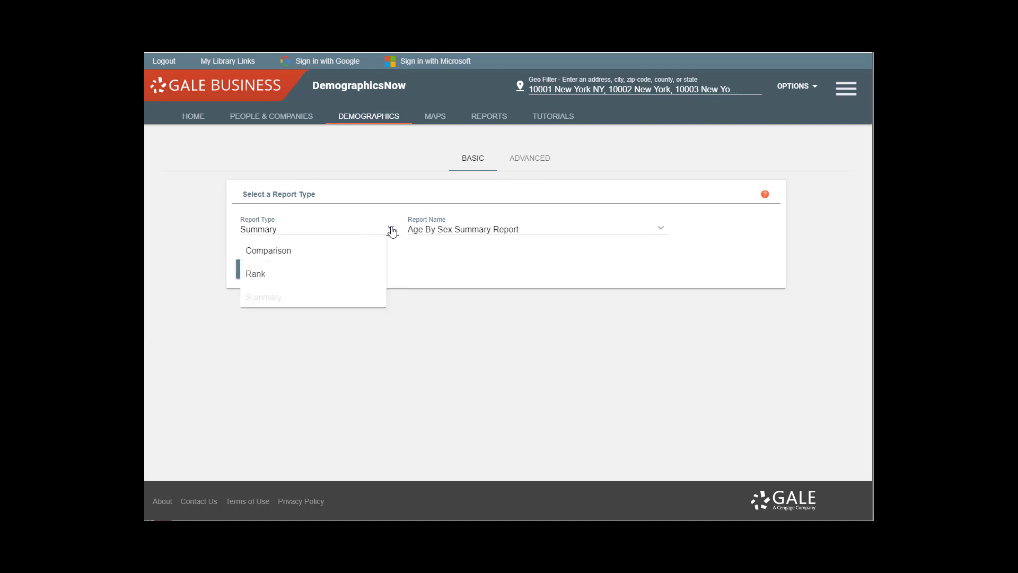
{"action": "left_click", "coordinate": [262, 256]}
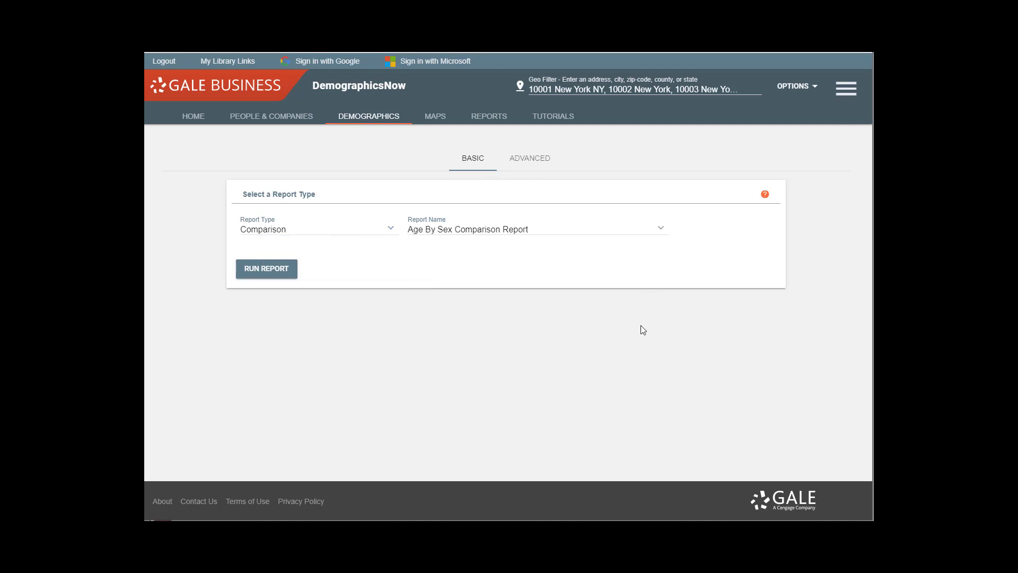
- Select Mosaic Comparison Report as the report name
{"action": "left_click", "coordinate": [661, 231]}
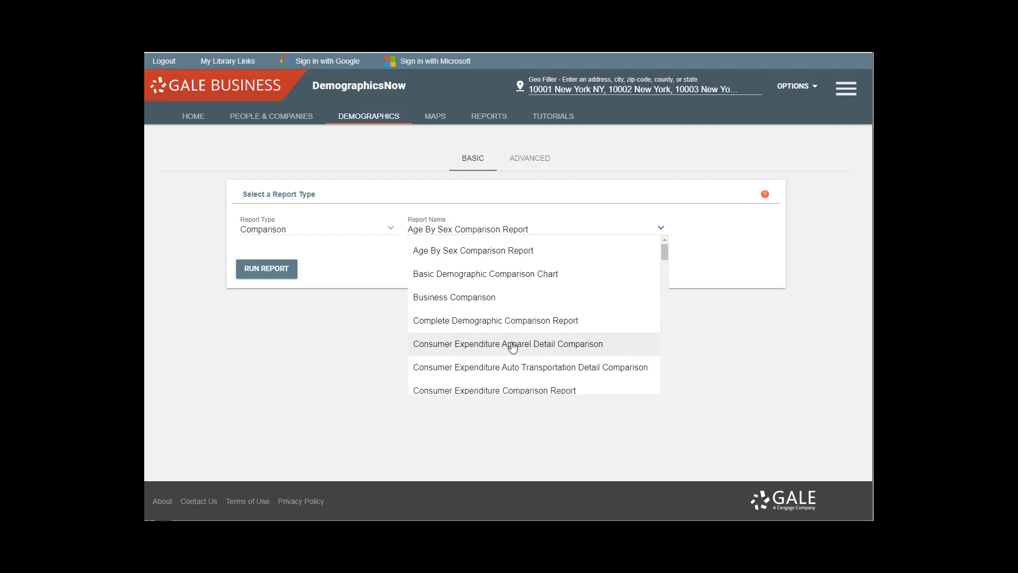
{"action": "scroll", "coordinate": [573, 333], "scroll_direction": "down", "scroll_amount": 1}
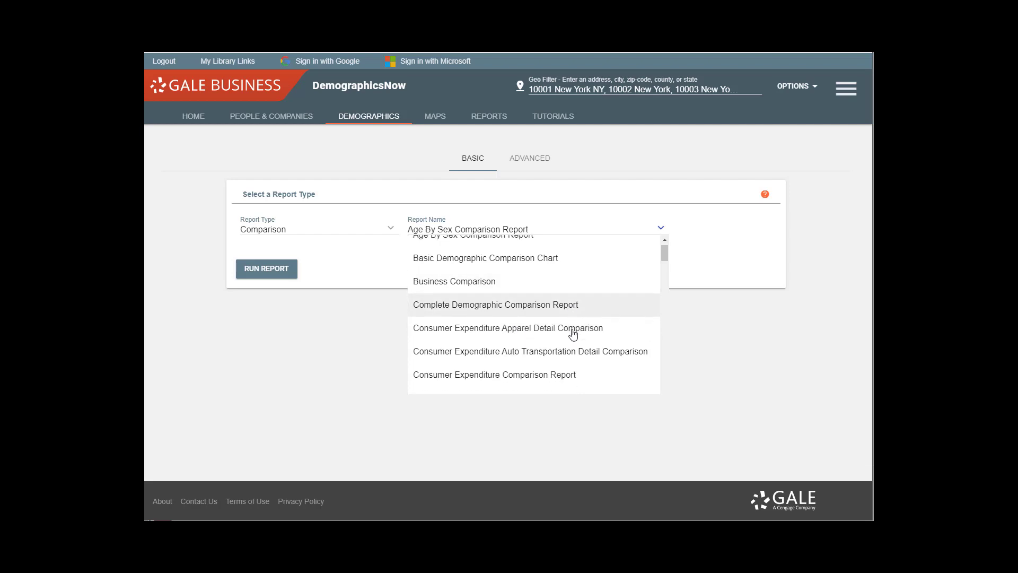
{"action": "scroll", "coordinate": [574, 333], "scroll_direction": "down", "scroll_amount": 2}
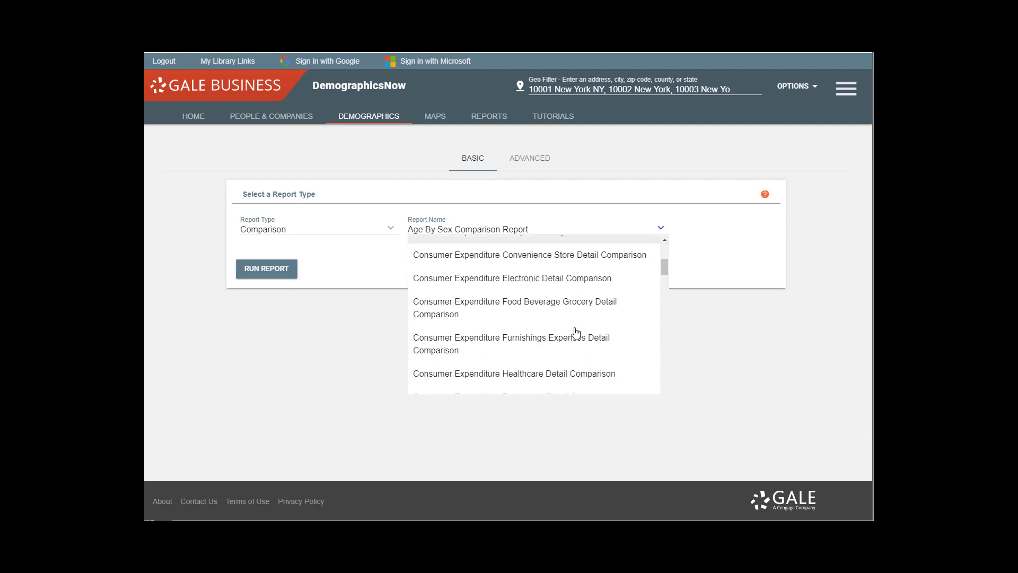
{"action": "scroll", "coordinate": [577, 333], "scroll_direction": "down", "scroll_amount": 6}
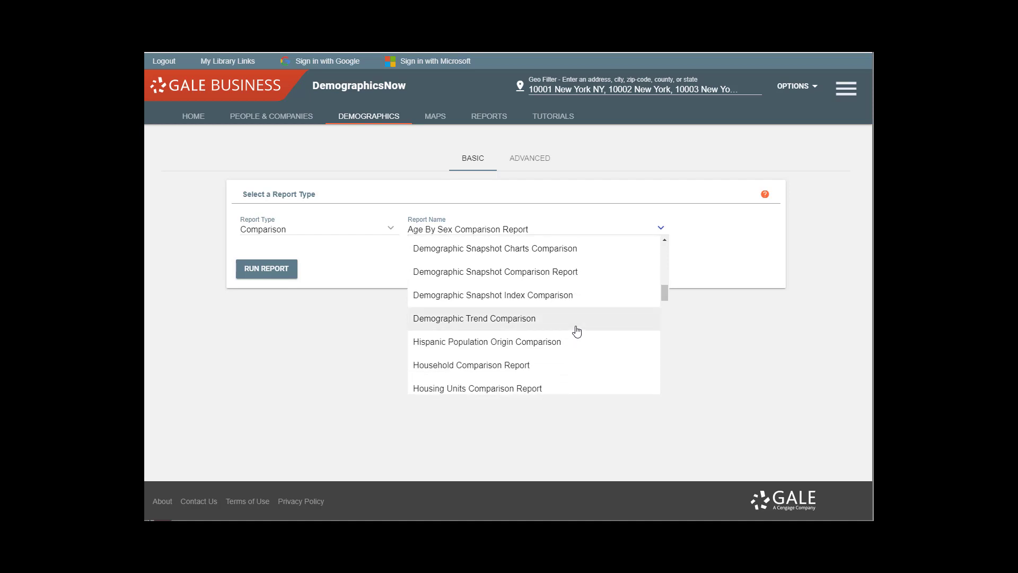
{"action": "scroll", "coordinate": [577, 331], "scroll_direction": "down", "scroll_amount": 5}
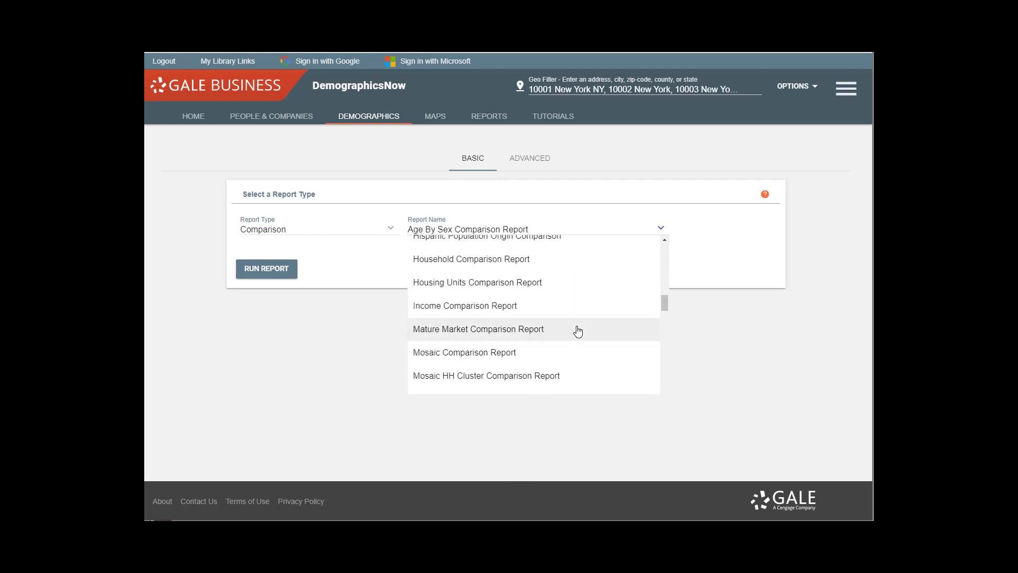
{"action": "scroll", "coordinate": [577, 332], "scroll_direction": "down", "scroll_amount": 1}
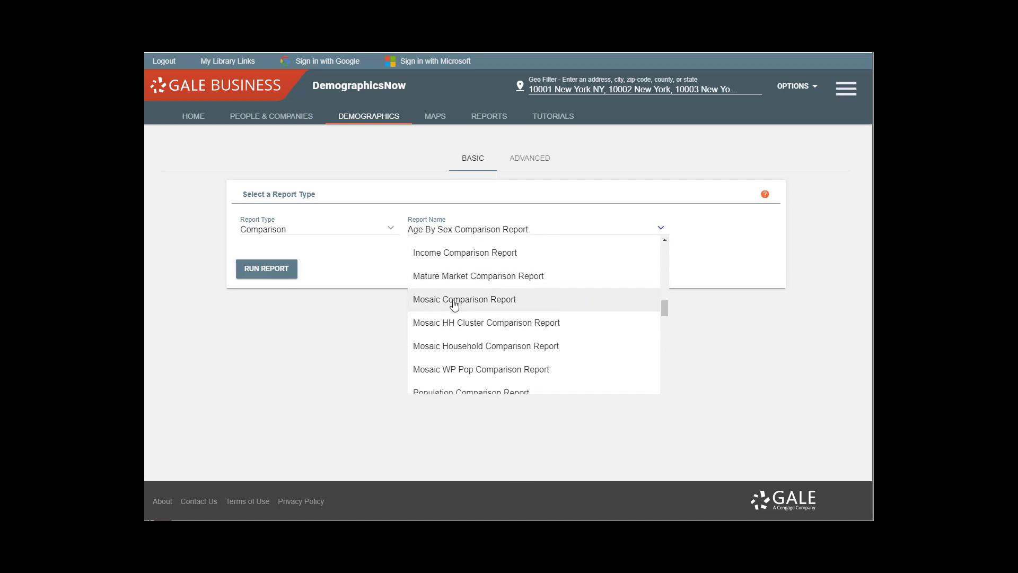
{"action": "left_click", "coordinate": [485, 302]}
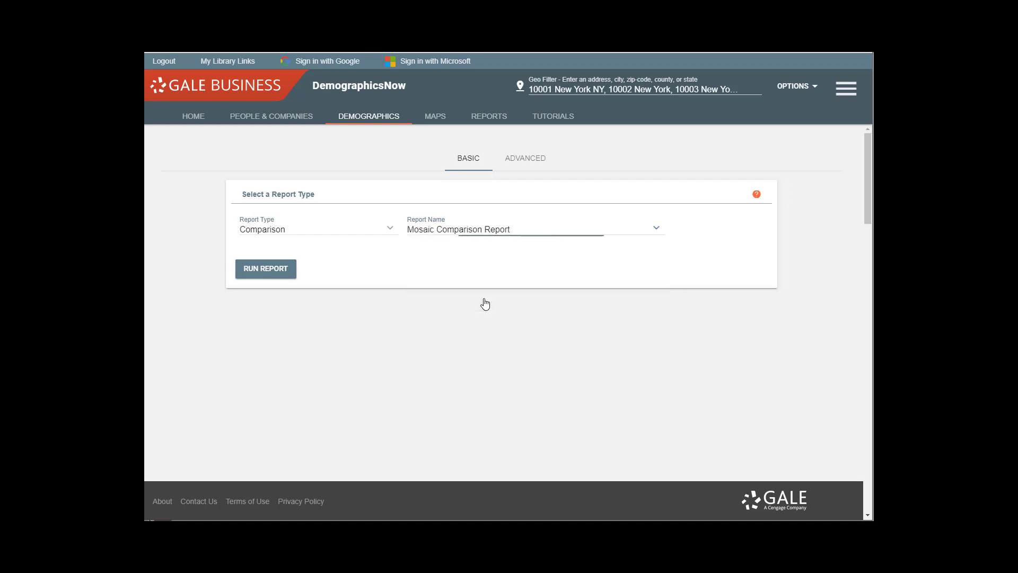
{"action": "left_click", "coordinate": [261, 270]}
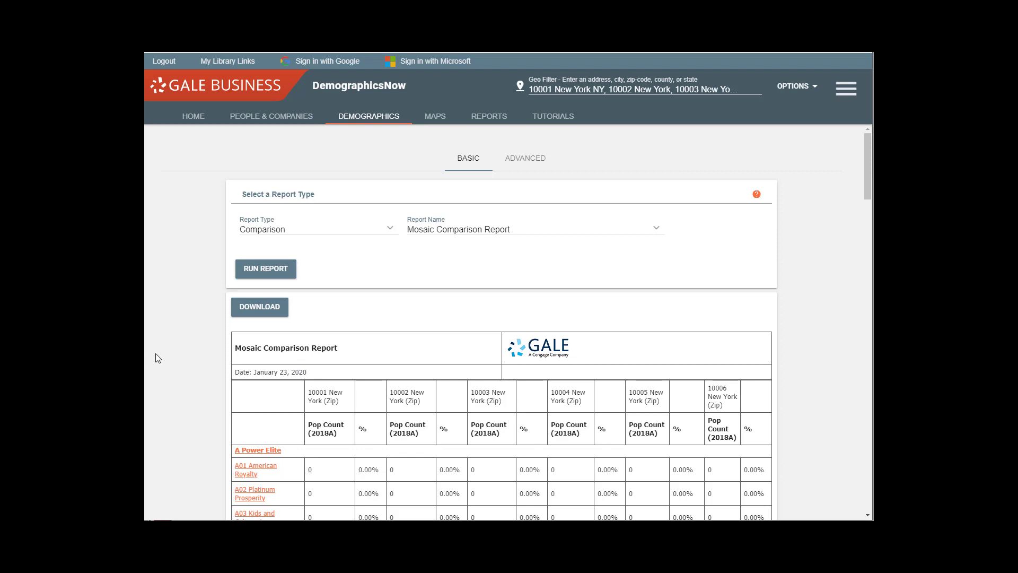
{"action": "scroll", "coordinate": [159, 358], "scroll_direction": "down", "scroll_amount": 1}
{"action": "scroll", "coordinate": [162, 358], "scroll_direction": "down", "scroll_amount": 2}
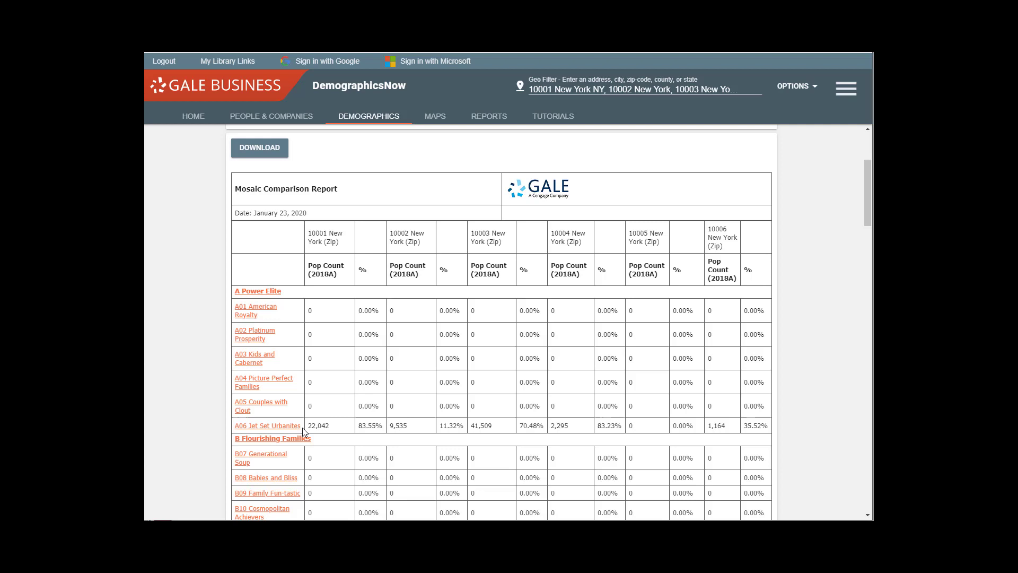
{"action": "scroll", "coordinate": [550, 287], "scroll_direction": "down", "scroll_amount": 4}
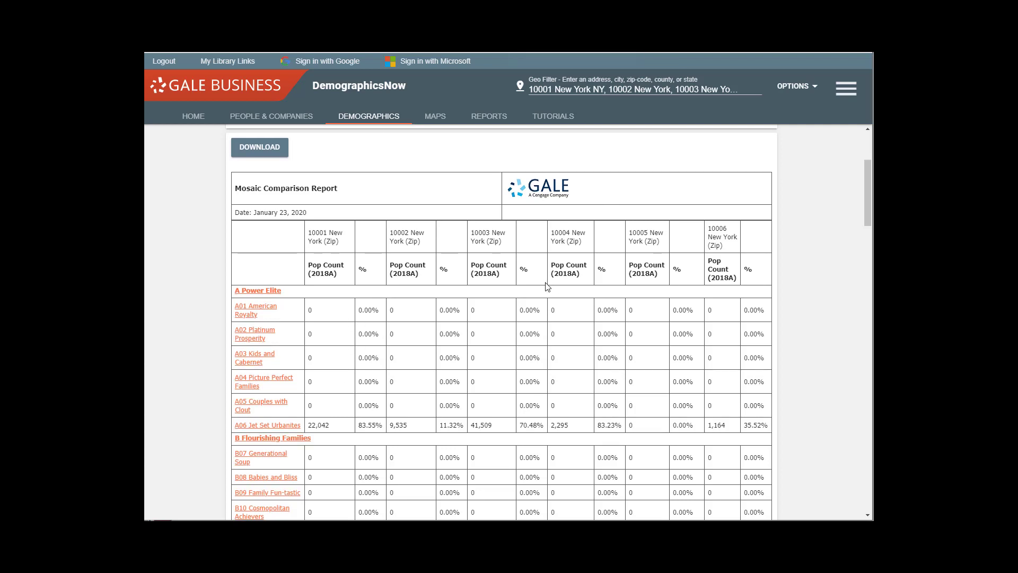
{"action": "scroll", "coordinate": [540, 290], "scroll_direction": "down", "scroll_amount": 1}
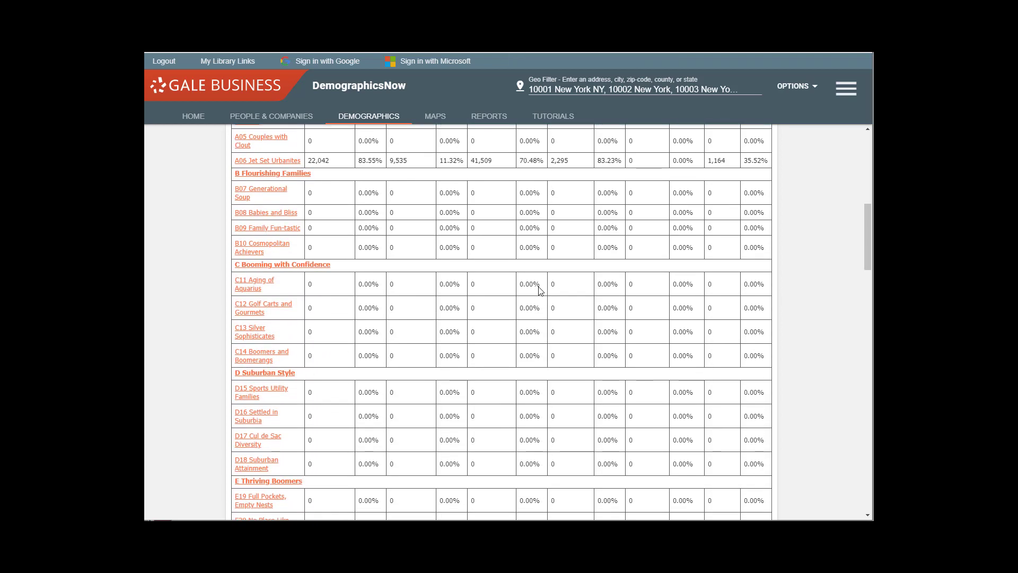
{"action": "scroll", "coordinate": [540, 291], "scroll_direction": "down", "scroll_amount": 1}
{"action": "scroll", "coordinate": [539, 289], "scroll_direction": "down", "scroll_amount": 1}
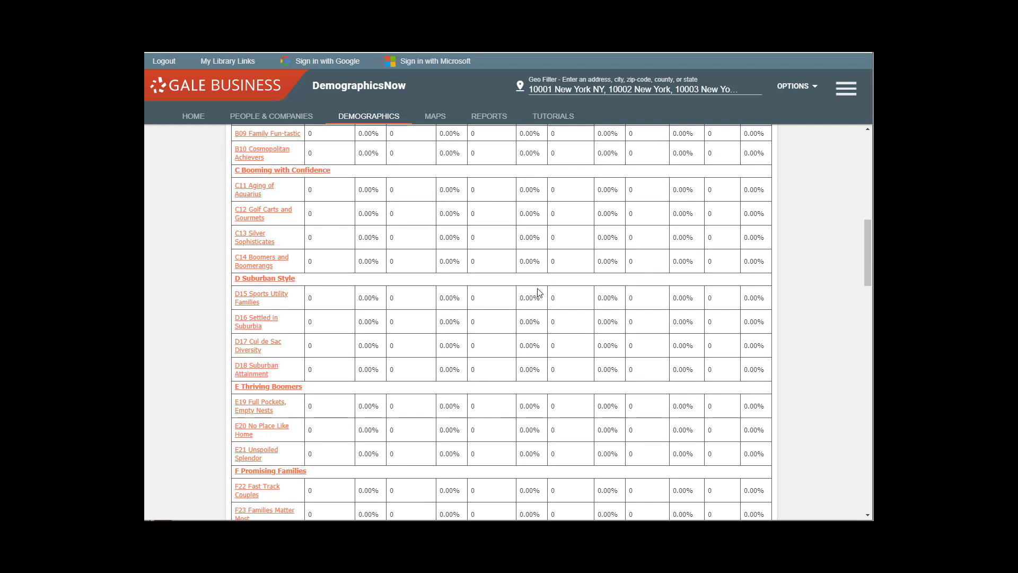
{"action": "scroll", "coordinate": [439, 350], "scroll_direction": "down", "scroll_amount": 1}
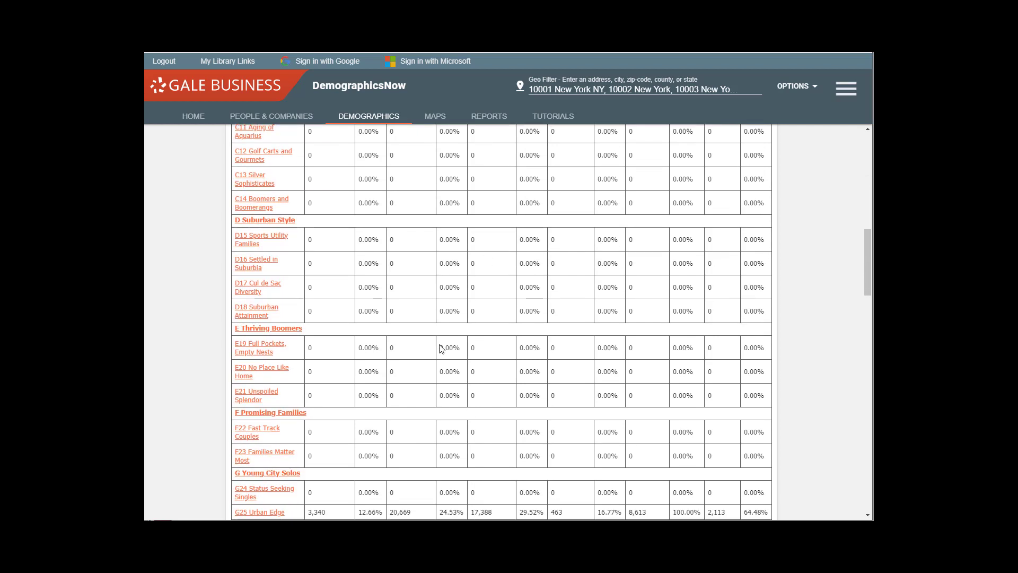
{"action": "scroll", "coordinate": [441, 348], "scroll_direction": "down", "scroll_amount": 1}
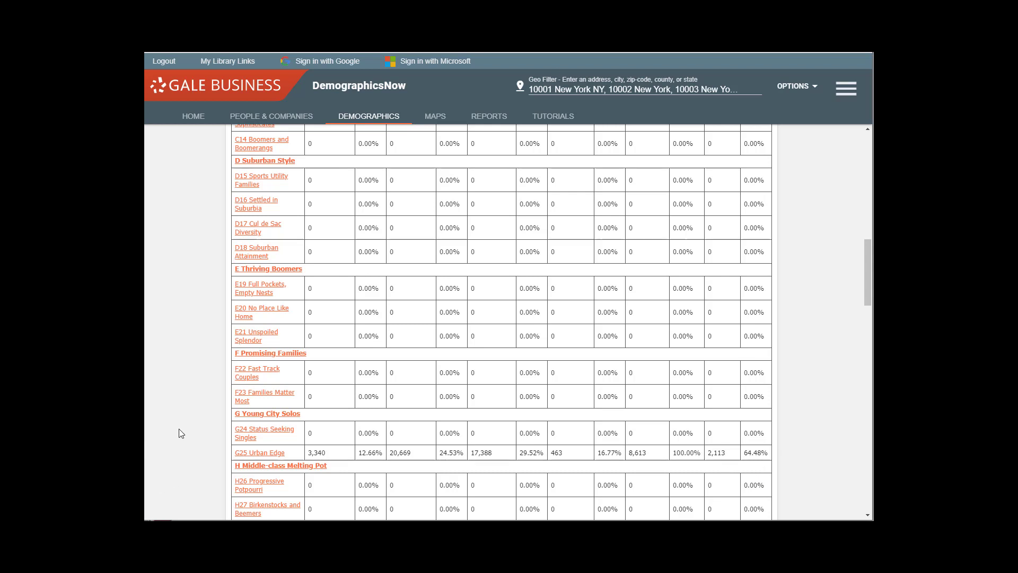
{"action": "scroll", "coordinate": [215, 417], "scroll_direction": "down", "scroll_amount": 2}
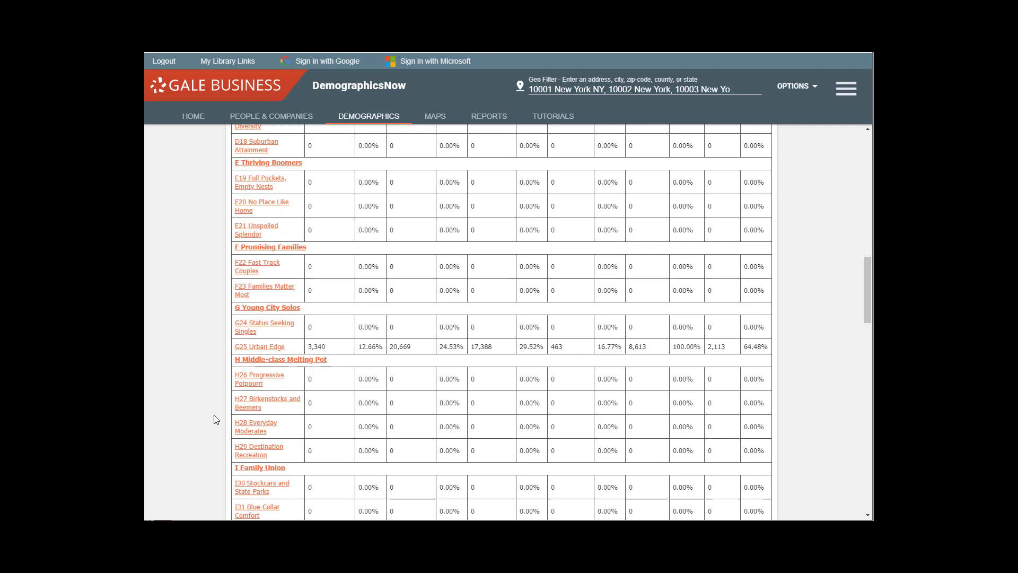
{"action": "scroll", "coordinate": [214, 416], "scroll_direction": "up", "scroll_amount": 6}
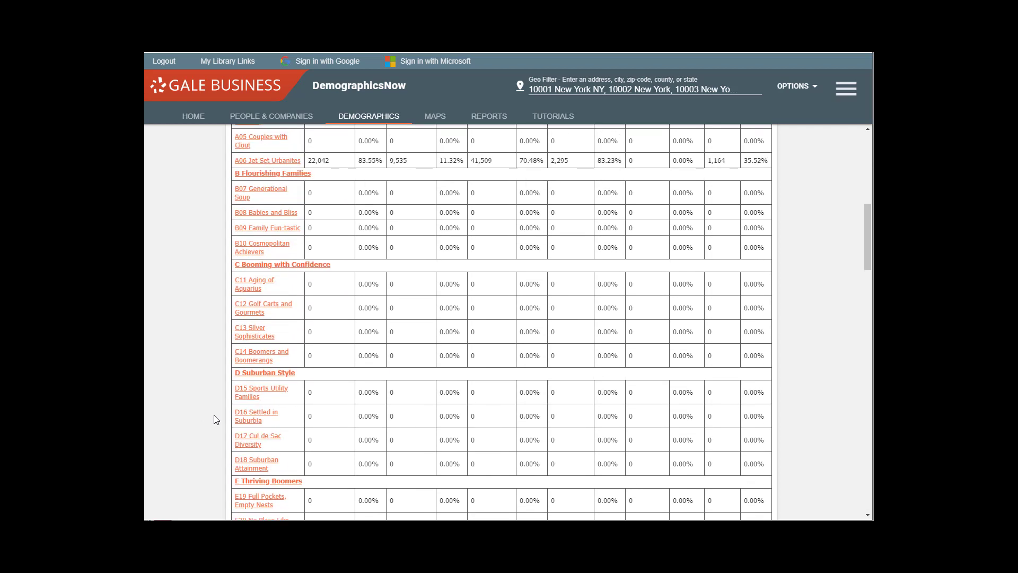
{"action": "scroll", "coordinate": [214, 414], "scroll_direction": "up", "scroll_amount": 3}
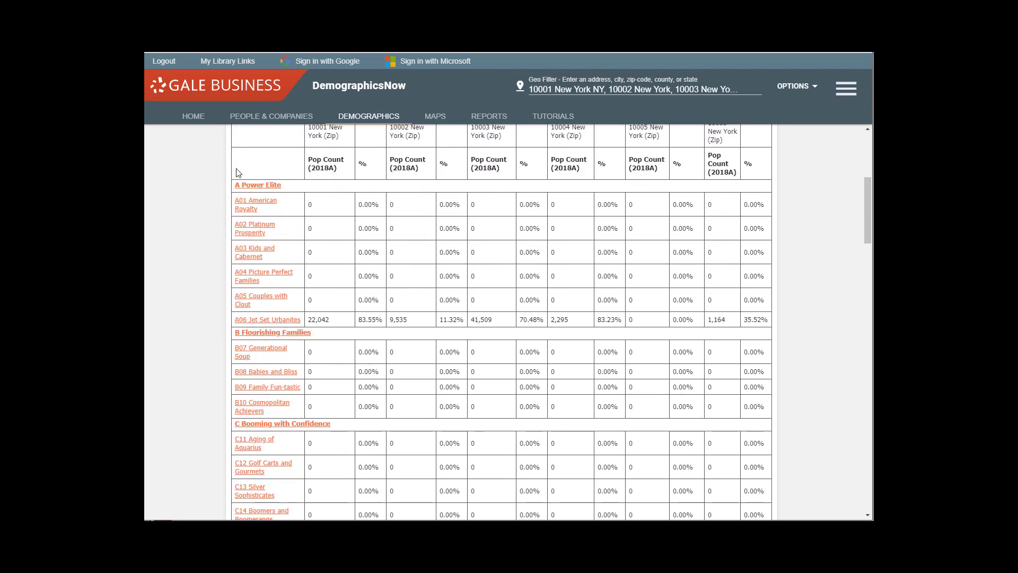
{"action": "left_click", "coordinate": [271, 320]}
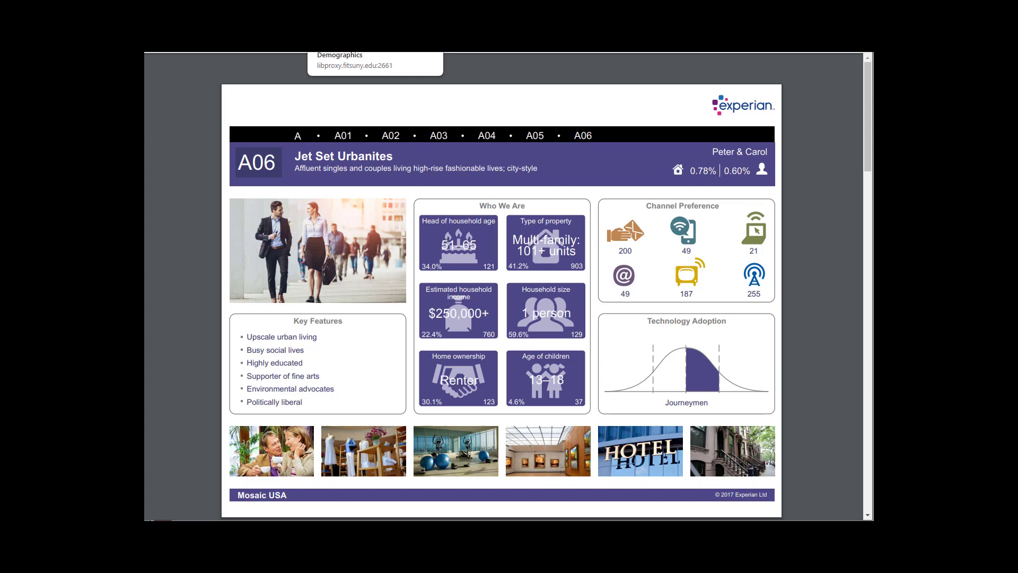
{"action": "key", "text": "ctrl+shift+Tab"}
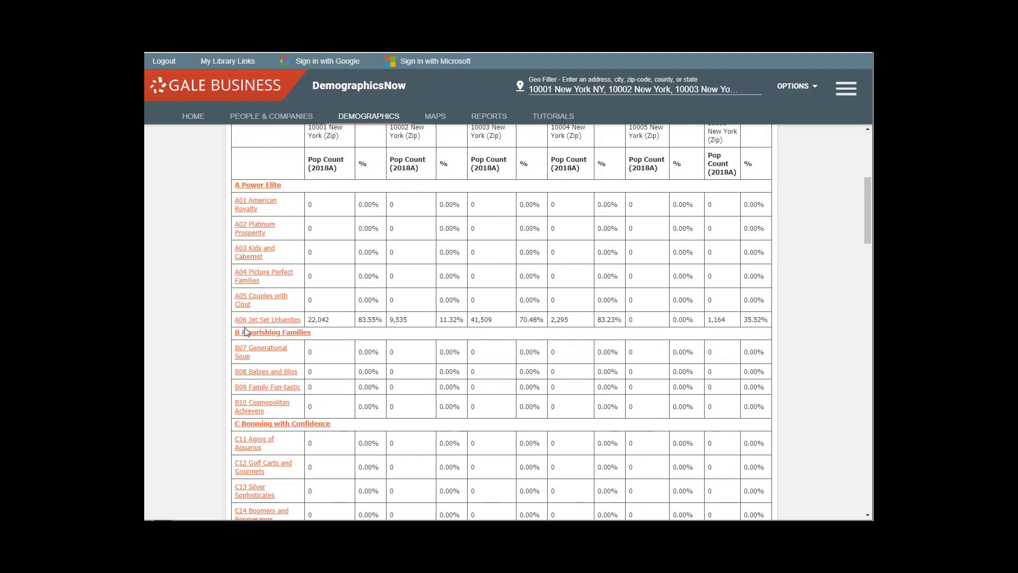
- Run the Mosaic HH Cluster Comparison Report for the six ZIP codes
{"action": "scroll", "coordinate": [241, 330], "scroll_direction": "up", "scroll_amount": 5}
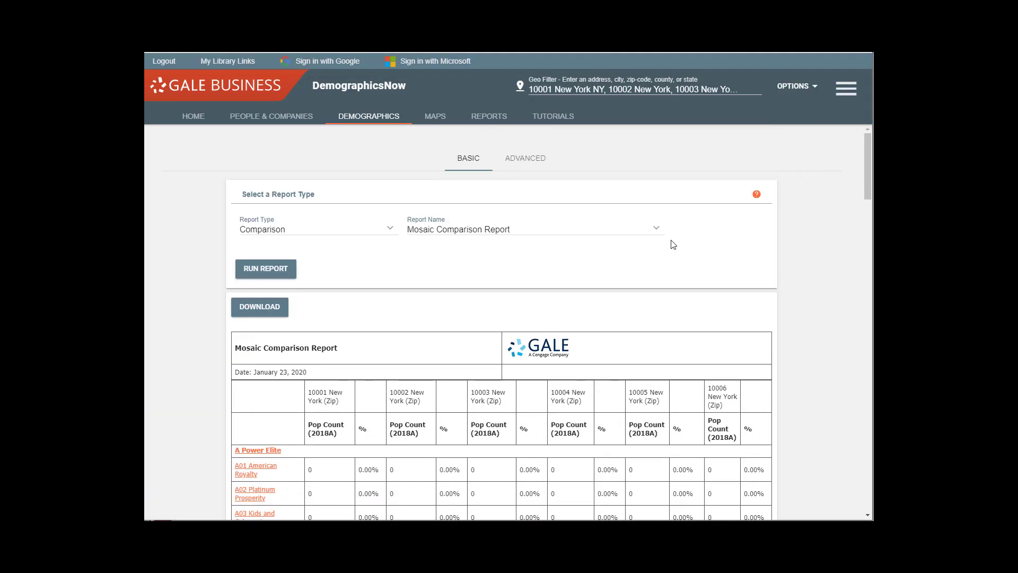
{"action": "left_click", "coordinate": [658, 229]}
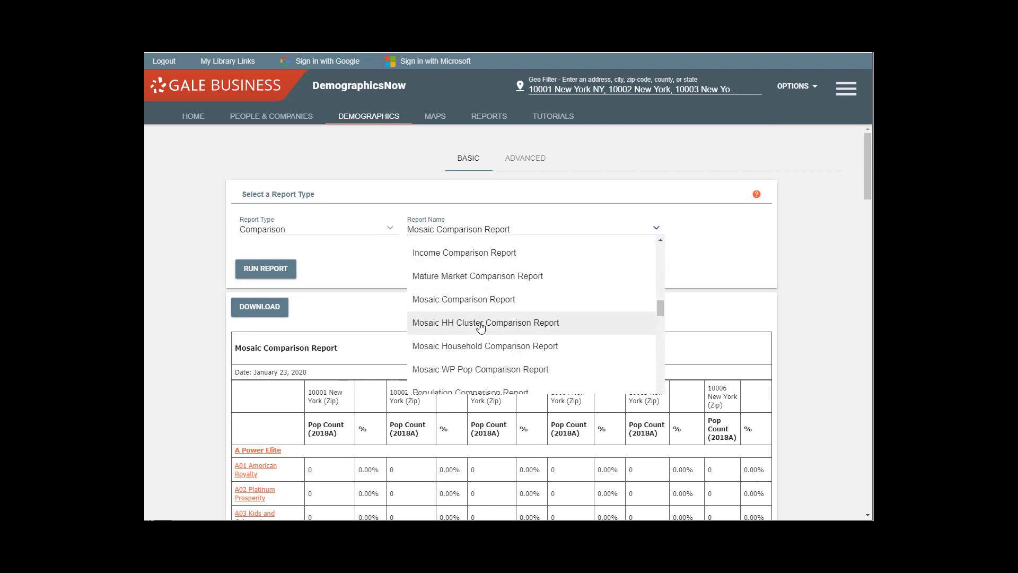
{"action": "left_click", "coordinate": [512, 329]}
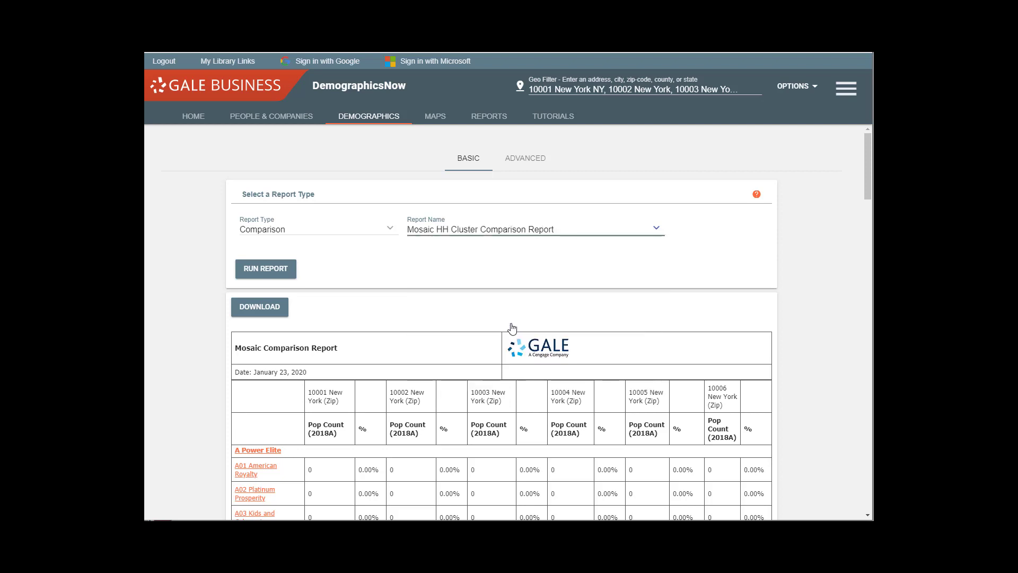
{"action": "left_click", "coordinate": [262, 271]}
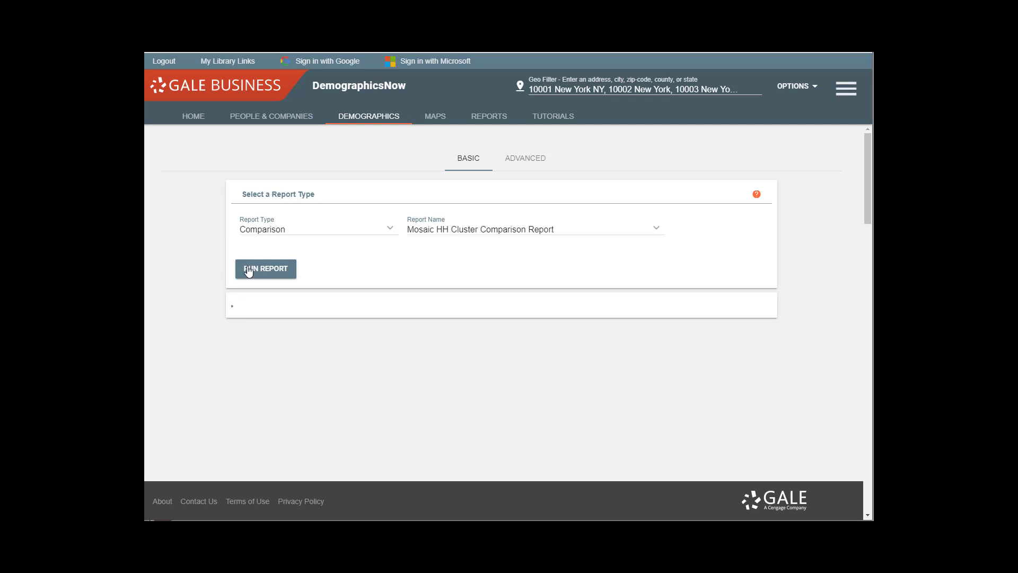
- Review the report's 2018 household counts per ZIP, then bring up the Download Report dialog
{"action": "scroll", "coordinate": [229, 282], "scroll_direction": "down", "scroll_amount": 2}
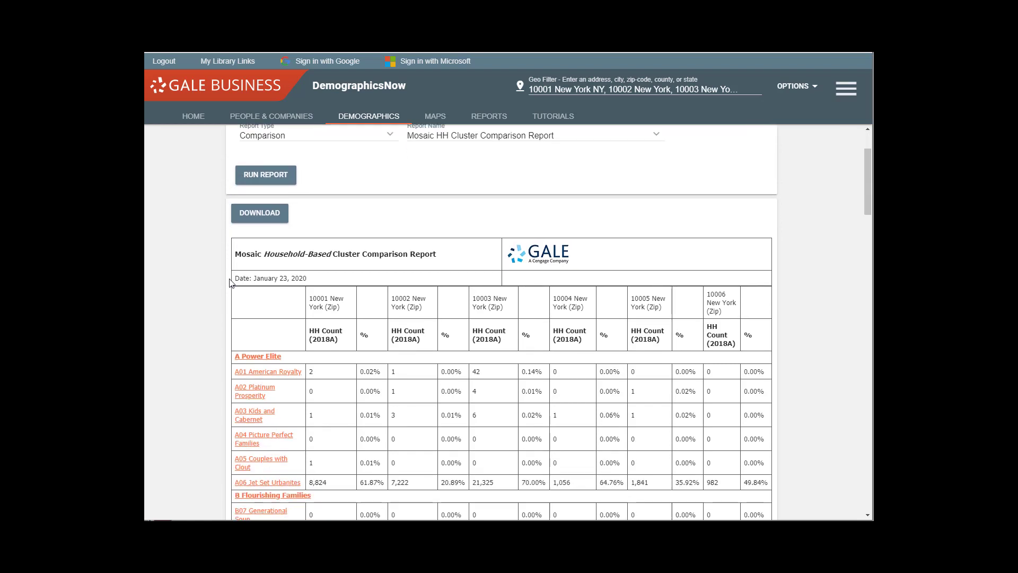
{"action": "scroll", "coordinate": [318, 372], "scroll_direction": "down", "scroll_amount": 1}
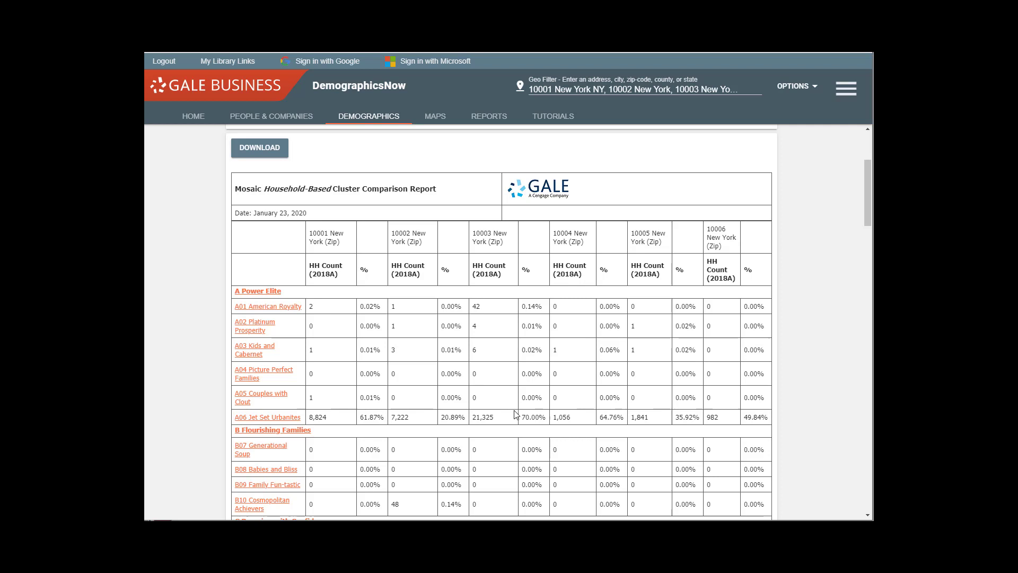
{"action": "scroll", "coordinate": [615, 332], "scroll_direction": "up", "scroll_amount": 3}
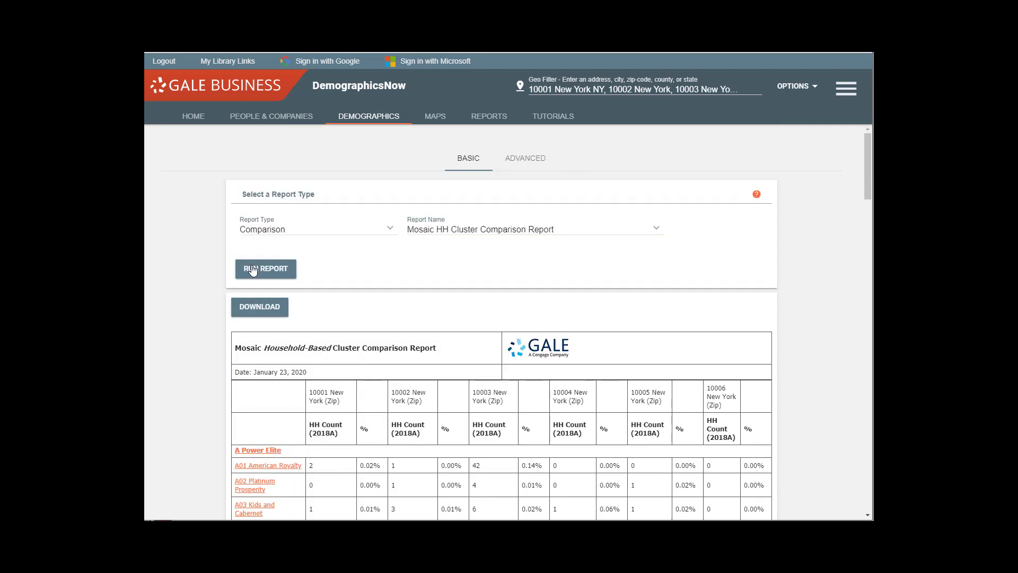
{"action": "left_click", "coordinate": [261, 311]}
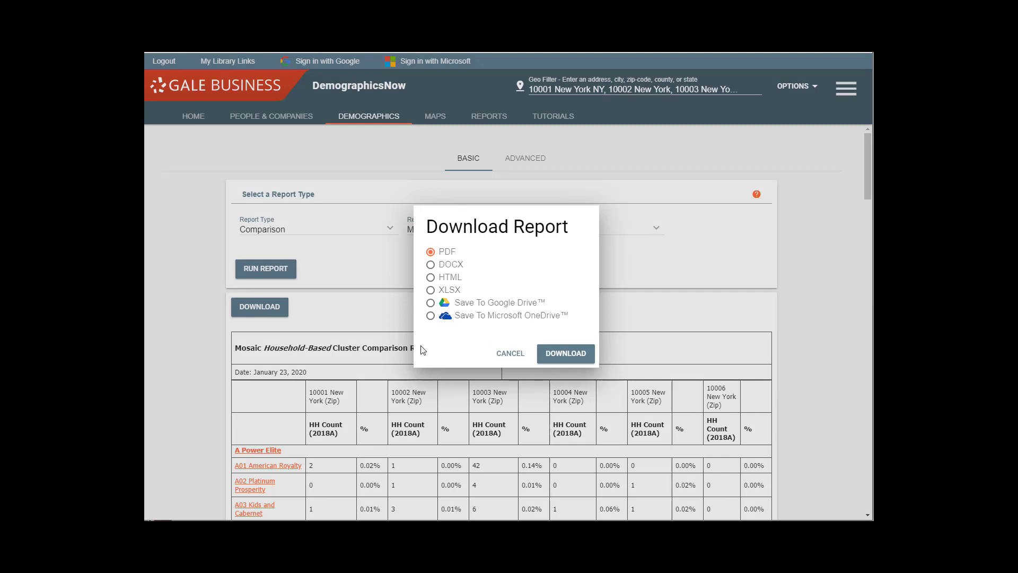
- Cancel the download dialog and switch the report type to Summary
{"action": "left_click", "coordinate": [174, 390]}
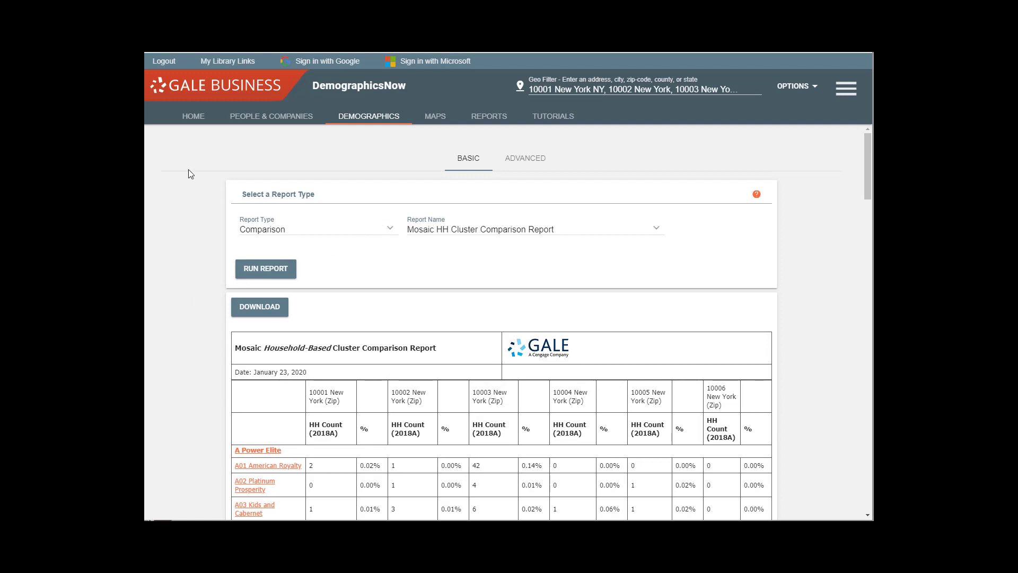
{"action": "left_click", "coordinate": [390, 230]}
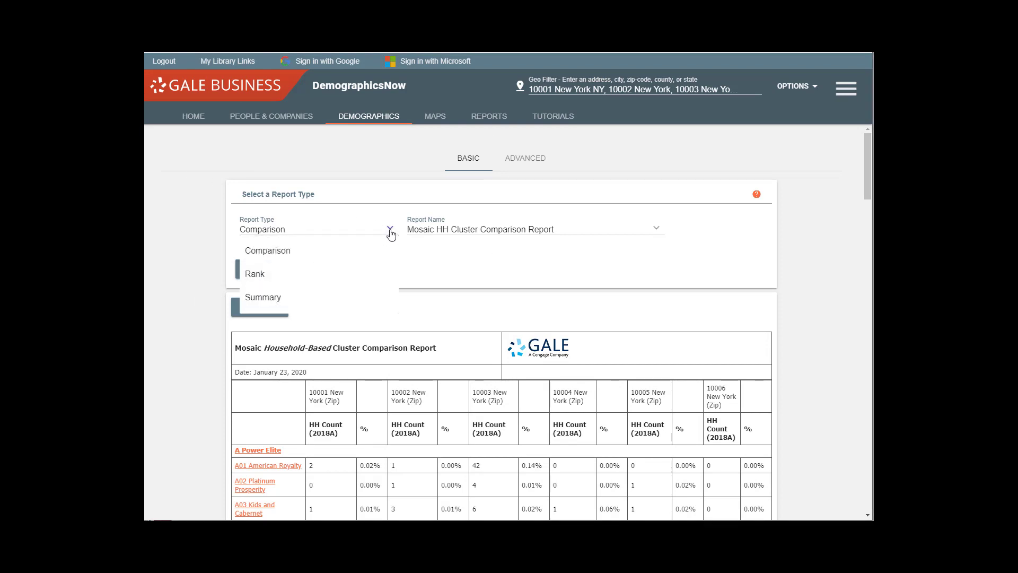
{"action": "left_click", "coordinate": [262, 299]}
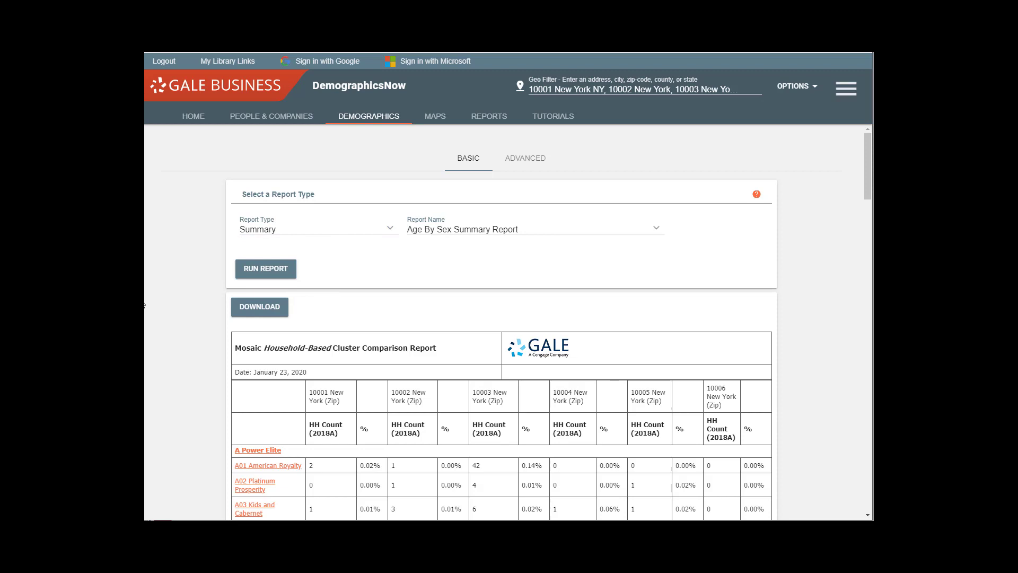
- Choose Mosaic Detail Charts as the summary report name
{"action": "left_click", "coordinate": [657, 232]}
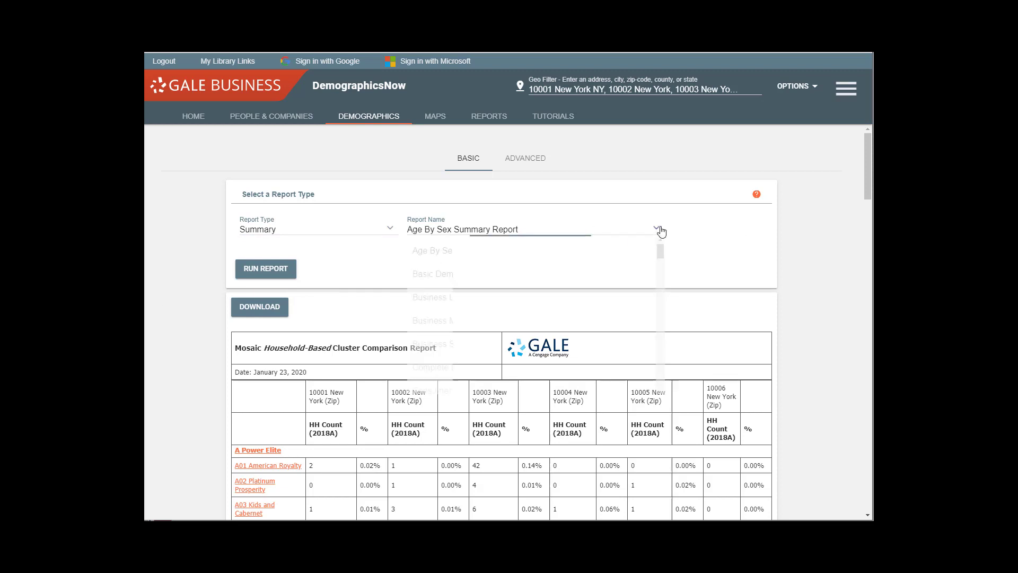
{"action": "scroll", "coordinate": [545, 345], "scroll_direction": "down", "scroll_amount": 1}
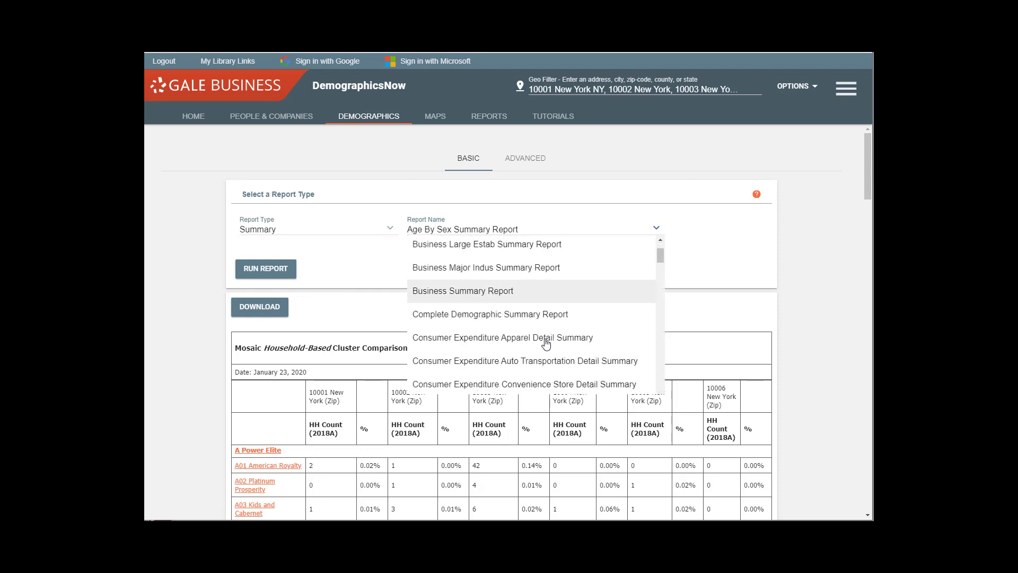
{"action": "scroll", "coordinate": [542, 295], "scroll_direction": "down", "scroll_amount": 2}
{"action": "scroll", "coordinate": [543, 295], "scroll_direction": "down", "scroll_amount": 6}
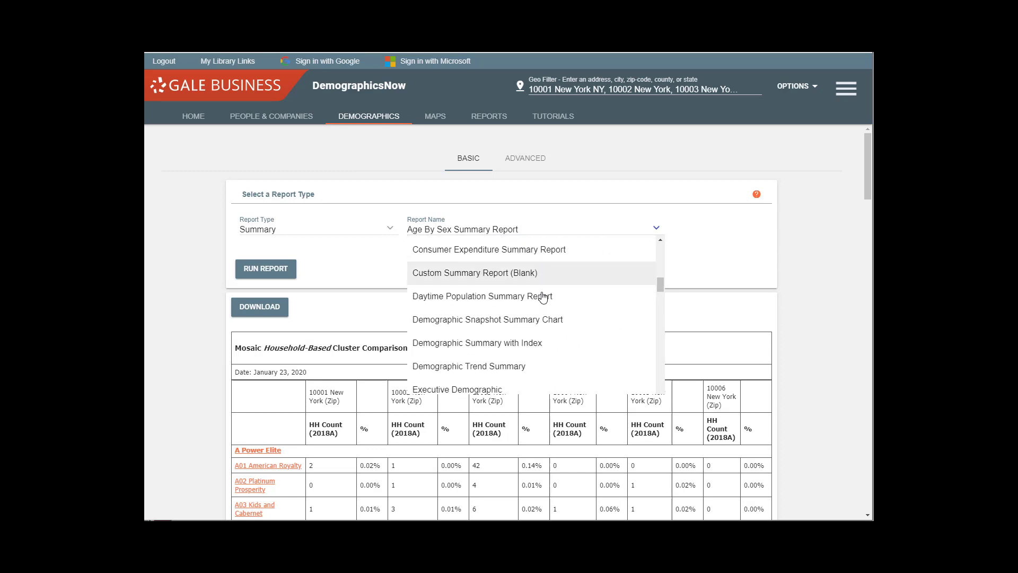
{"action": "scroll", "coordinate": [542, 296], "scroll_direction": "down", "scroll_amount": 3}
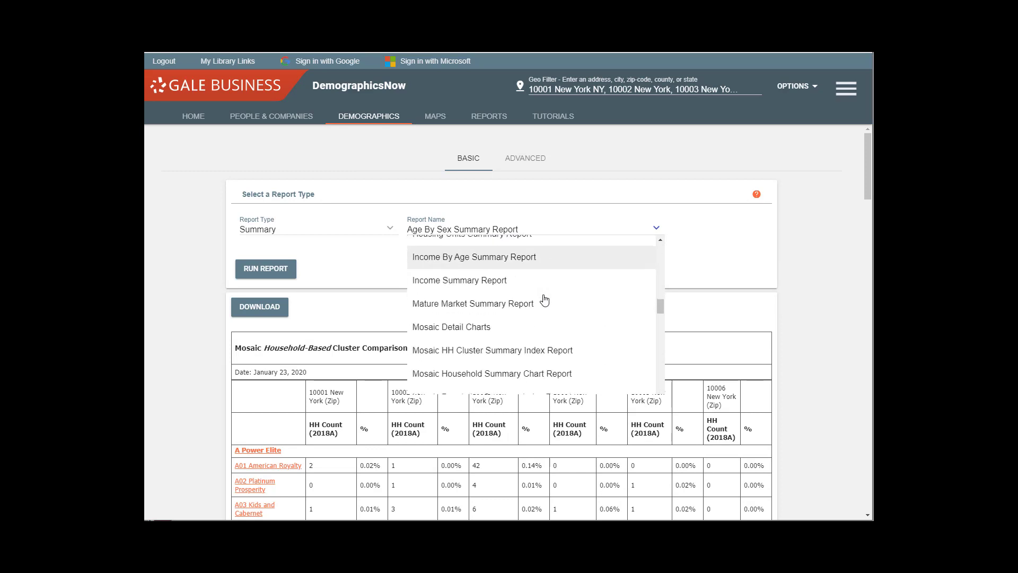
{"action": "left_click", "coordinate": [484, 332]}
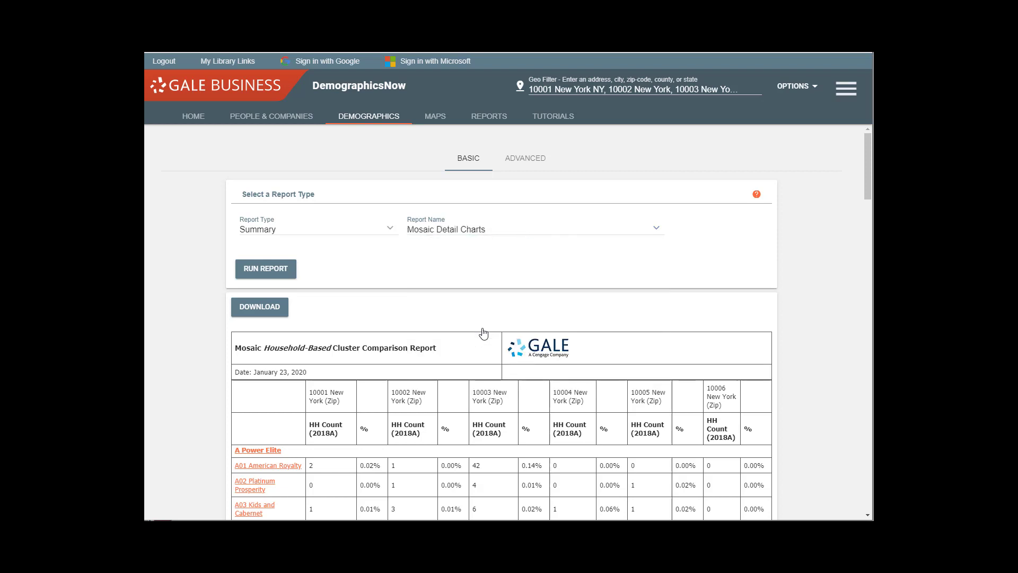
- Run the Mosaic Detail Charts report and review its 184,186-person overview and ZIP list
{"action": "left_click", "coordinate": [258, 273]}
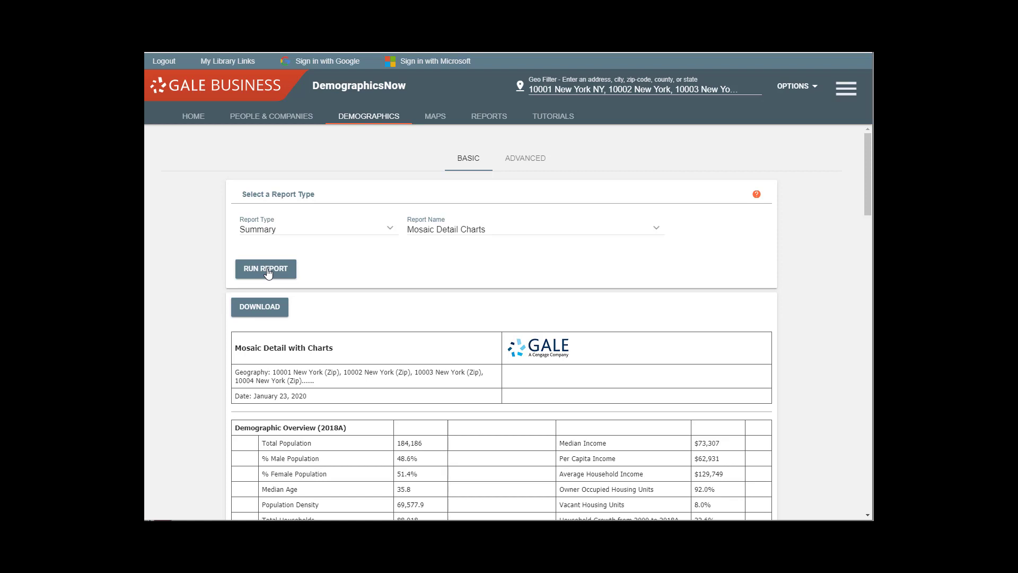
{"action": "scroll", "coordinate": [169, 307], "scroll_direction": "down", "scroll_amount": 2}
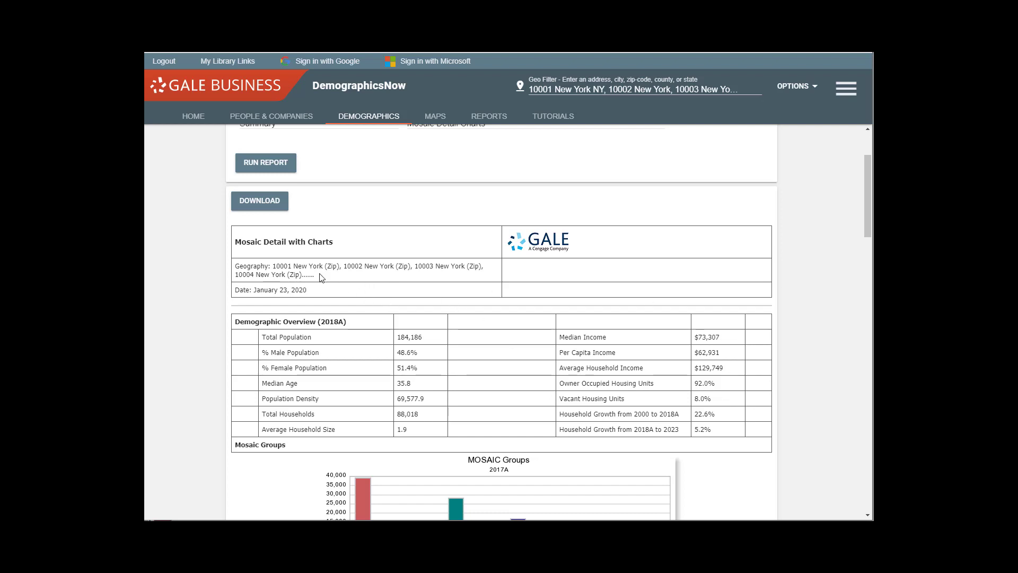
{"action": "left_click_drag", "start_coordinate": [320, 276], "coordinate": [273, 267]}
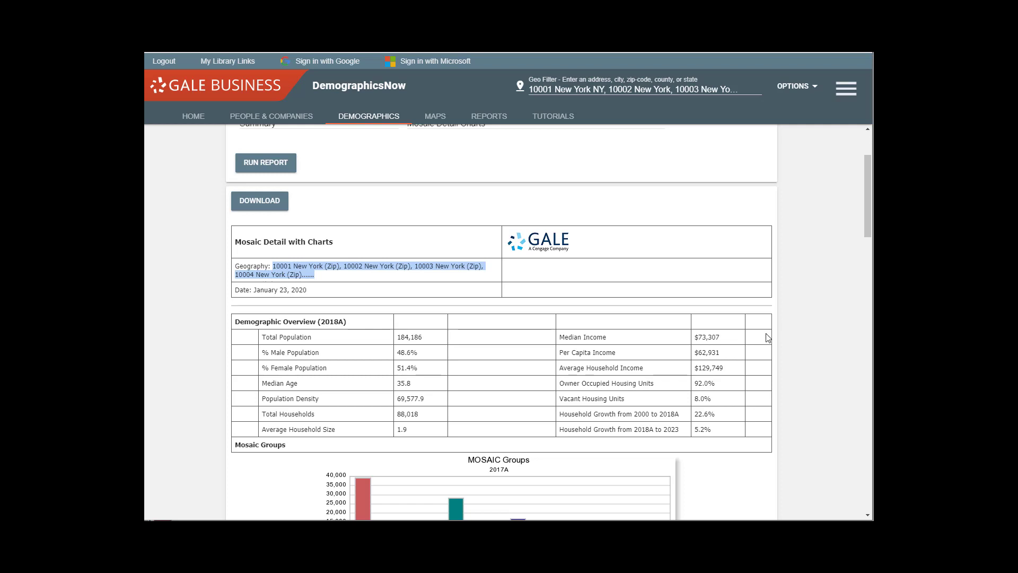
{"action": "scroll", "coordinate": [183, 308], "scroll_direction": "down", "scroll_amount": 3}
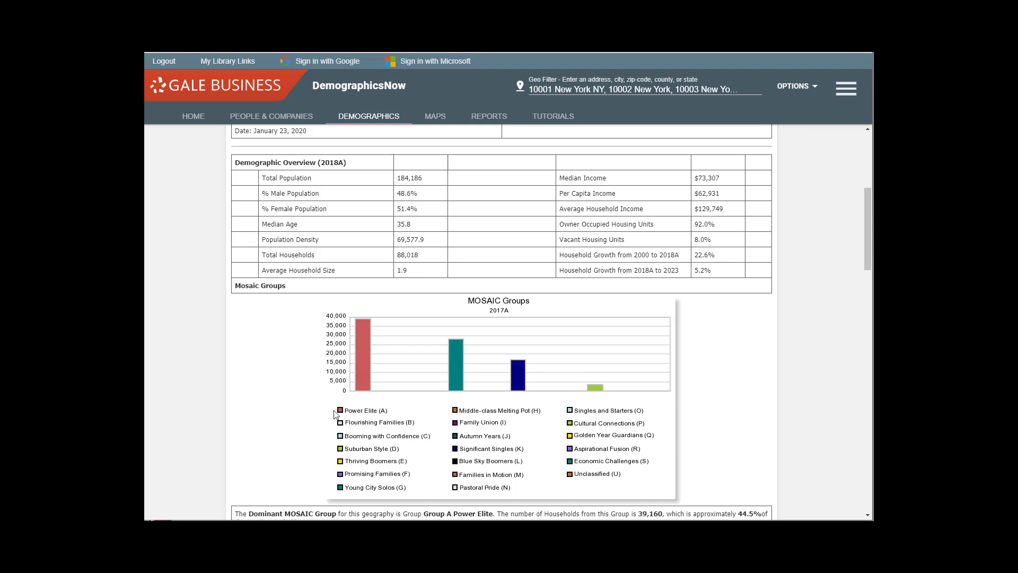
{"action": "scroll", "coordinate": [273, 436], "scroll_direction": "down", "scroll_amount": 3}
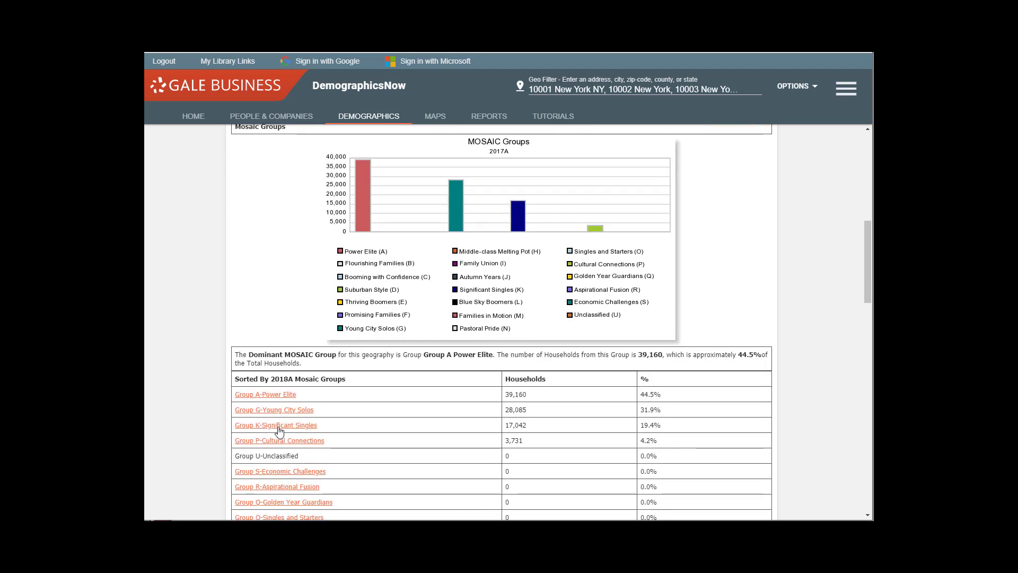
{"action": "scroll", "coordinate": [289, 430], "scroll_direction": "down", "scroll_amount": 1}
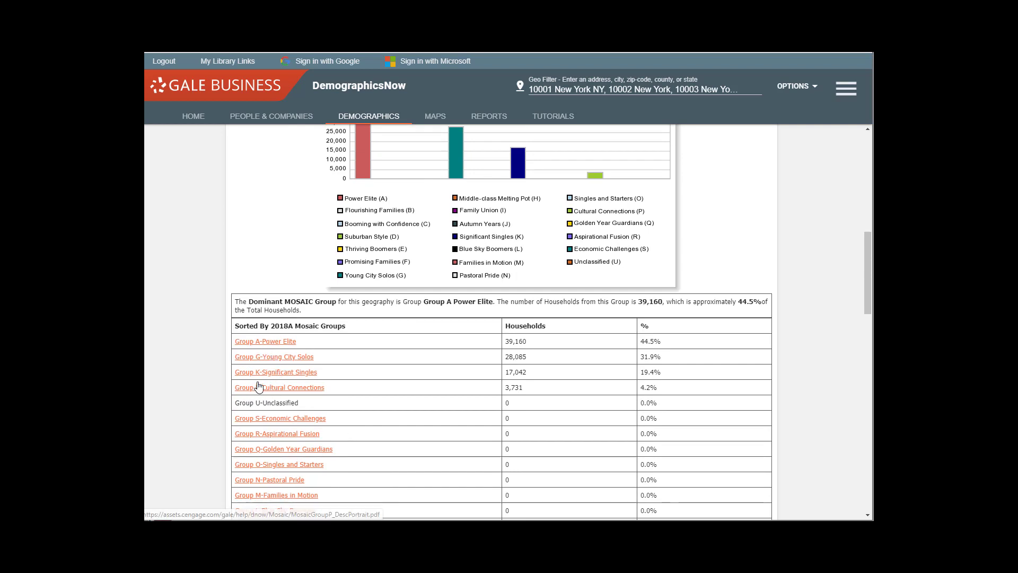
{"action": "scroll", "coordinate": [418, 416], "scroll_direction": "up", "scroll_amount": 1}
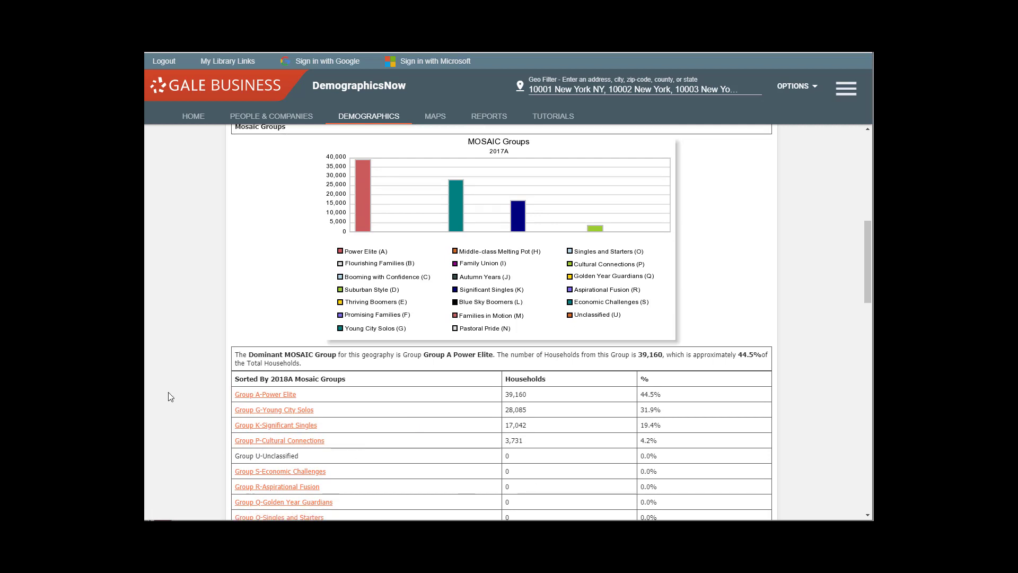
{"action": "scroll", "coordinate": [167, 401], "scroll_direction": "up", "scroll_amount": 10}
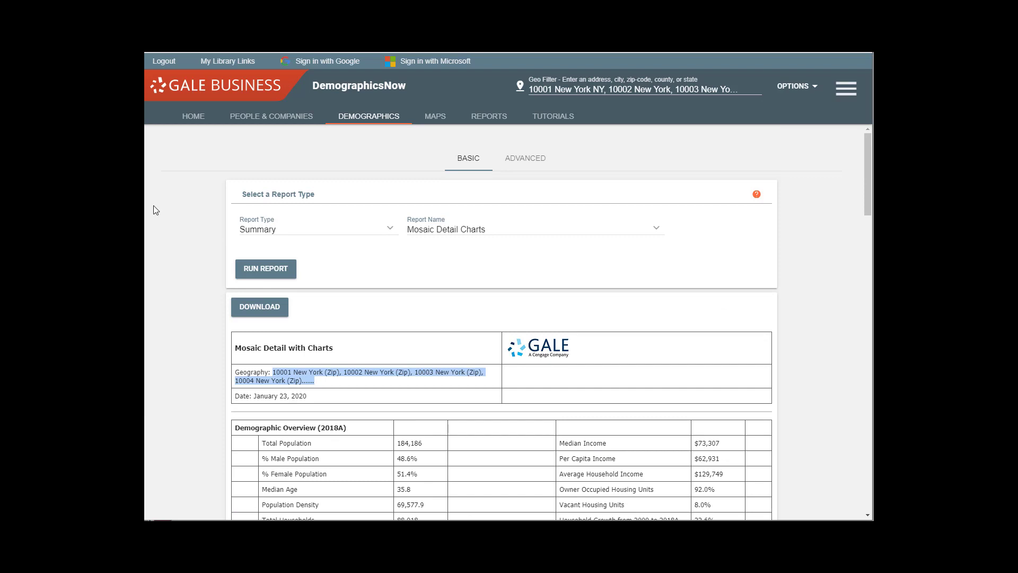
- Run the Mosaic HH Cluster Summary Index Report, showing A06 Jet Set Urbanites at 46.9%
{"action": "left_click", "coordinate": [658, 229]}
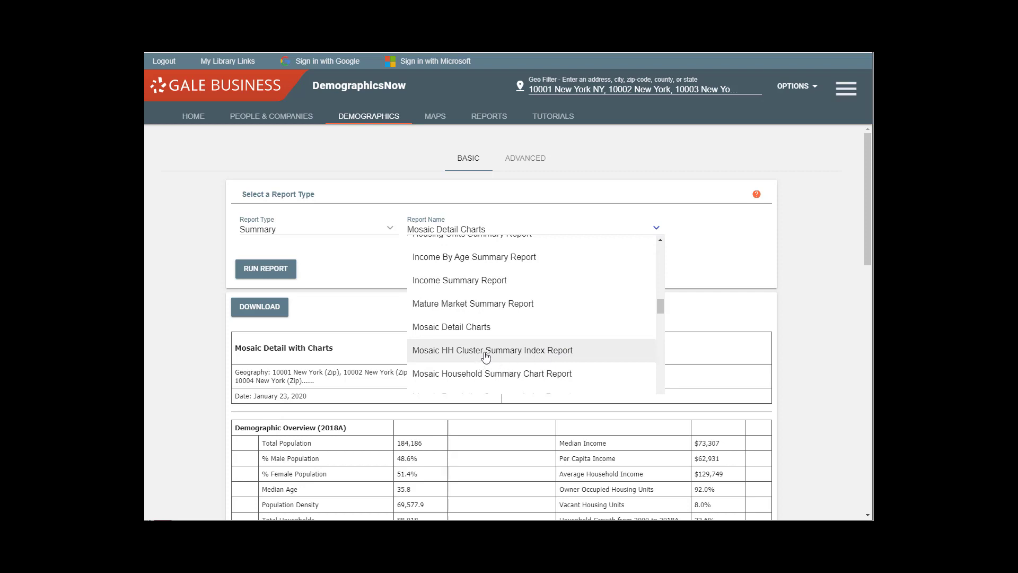
{"action": "scroll", "coordinate": [486, 357], "scroll_direction": "down", "scroll_amount": 1}
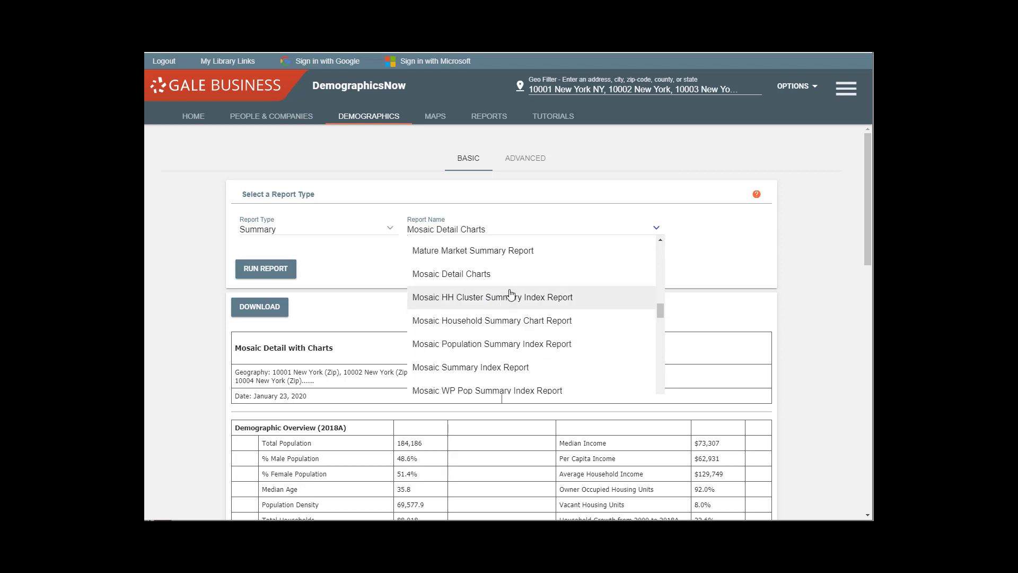
{"action": "left_click", "coordinate": [489, 297]}
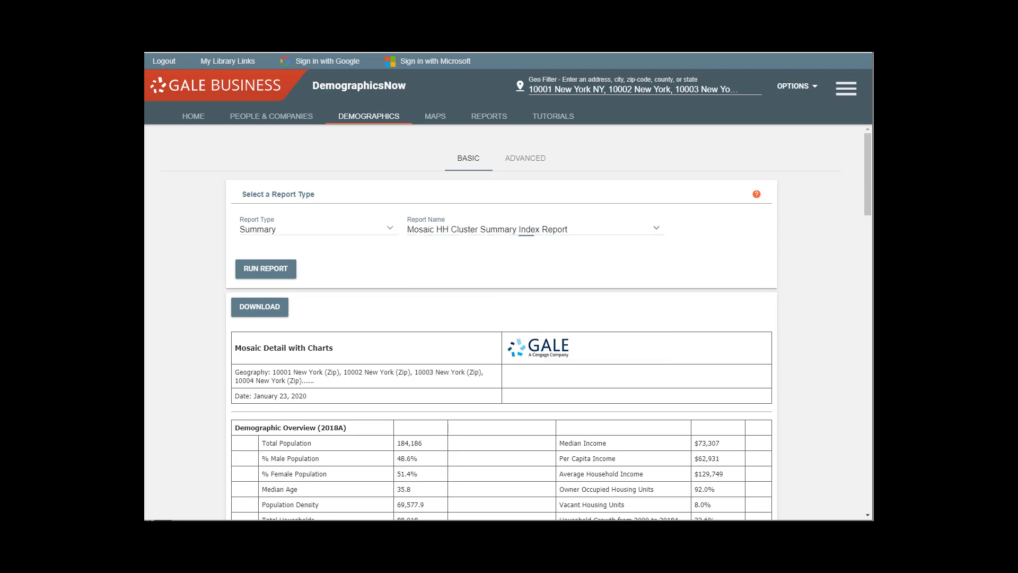
{"action": "left_click", "coordinate": [264, 270]}
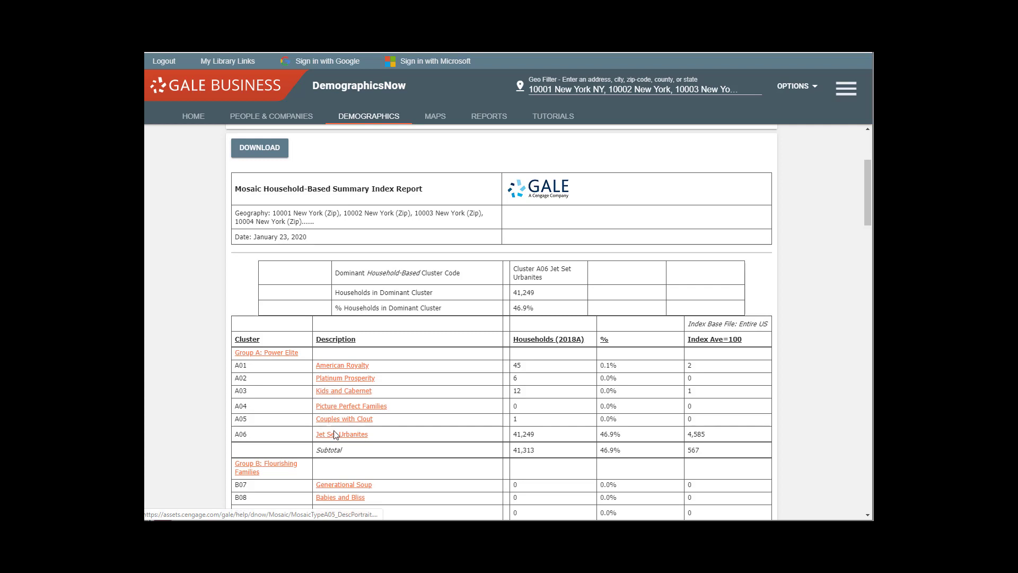
{"action": "scroll", "coordinate": [144, 200], "scroll_direction": "up", "scroll_amount": 3}
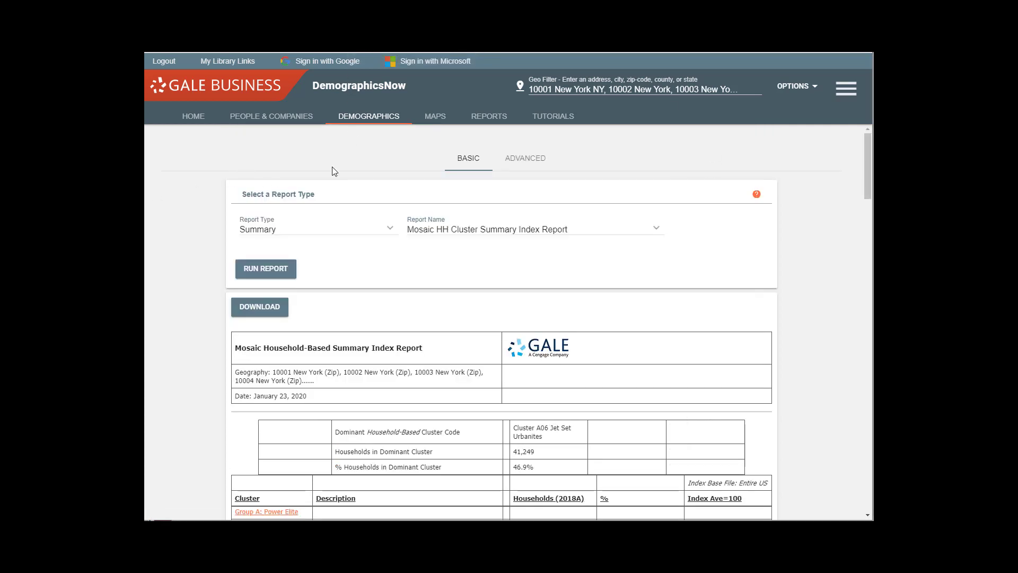
- Map the six selected ZIP codes, expand Thematic Controls, and list the shading variable categories
{"action": "left_click", "coordinate": [435, 117]}
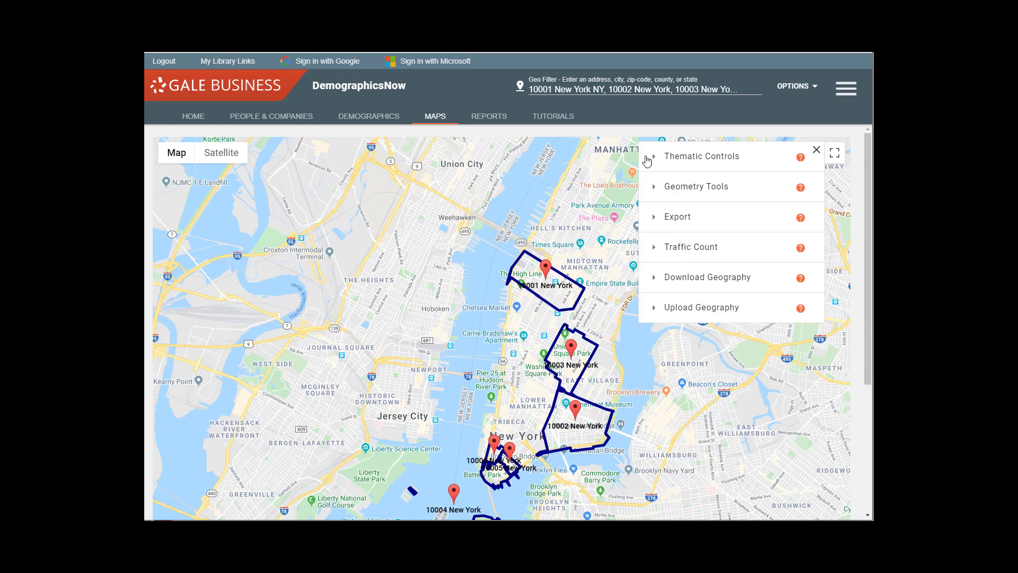
{"action": "left_click", "coordinate": [657, 158]}
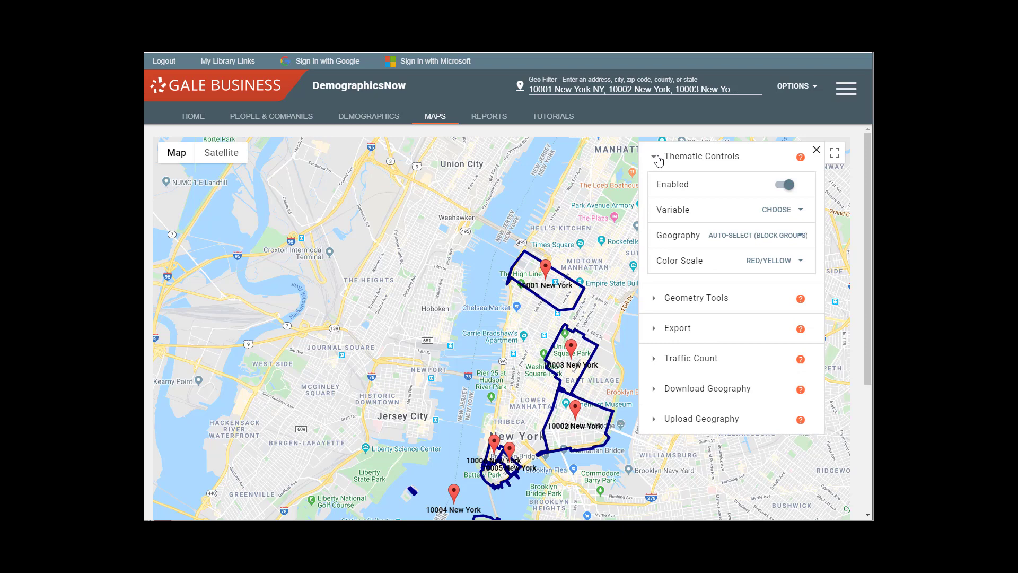
{"action": "left_click", "coordinate": [780, 211]}
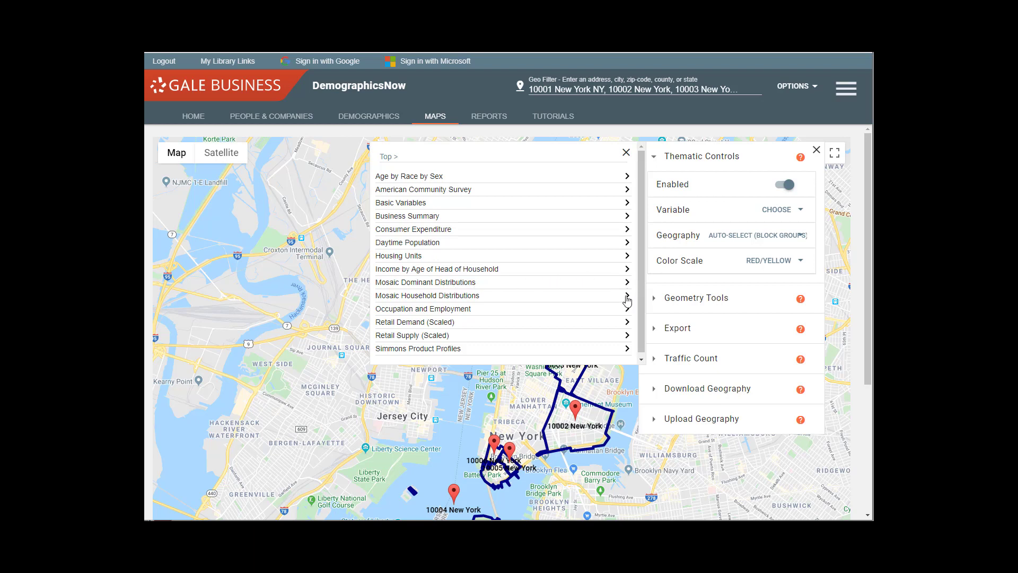
- Shade block groups by A06 Jet Set Urbanites under Mosaic Household Distributions, 2019 estimates, A Power Elite
{"action": "left_click", "coordinate": [628, 296]}
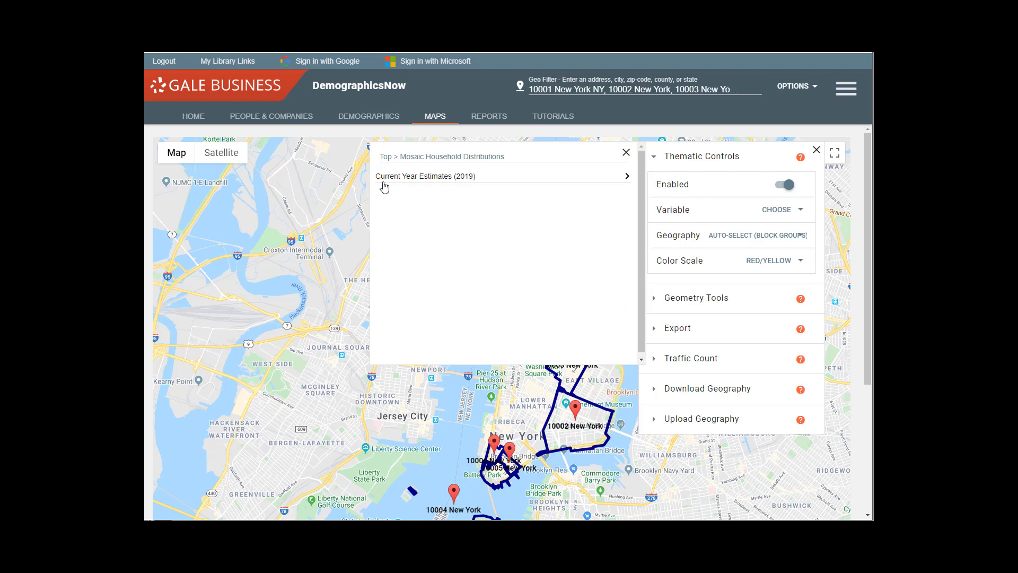
{"action": "left_click", "coordinate": [626, 177]}
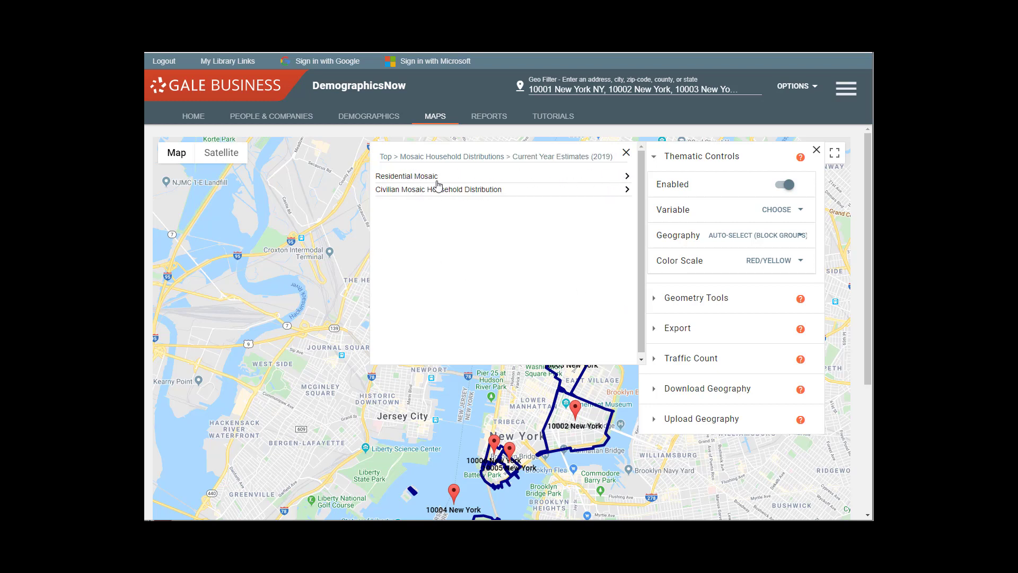
{"action": "left_click", "coordinate": [626, 177]}
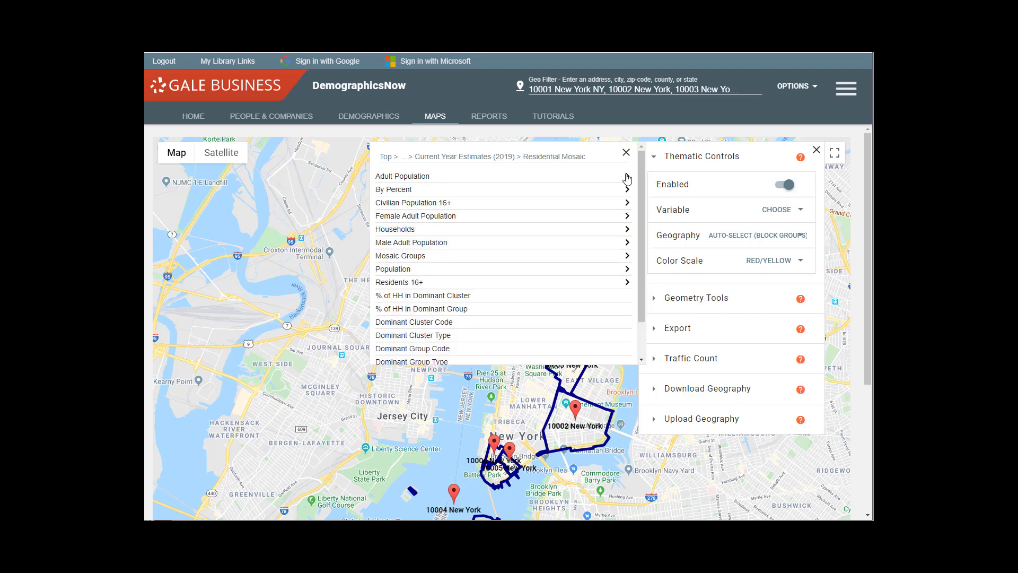
{"action": "left_click", "coordinate": [626, 177]}
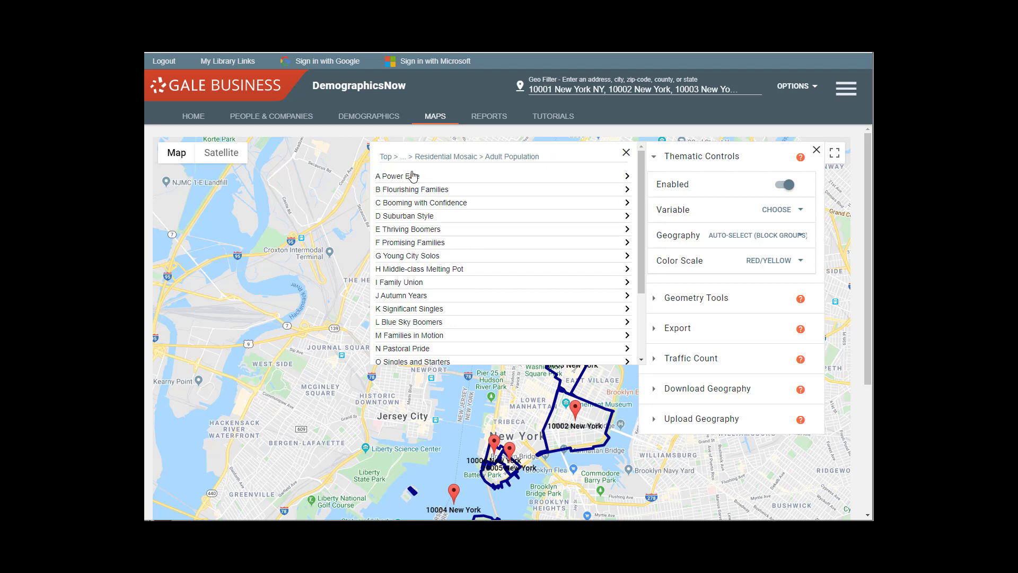
{"action": "left_click", "coordinate": [627, 178]}
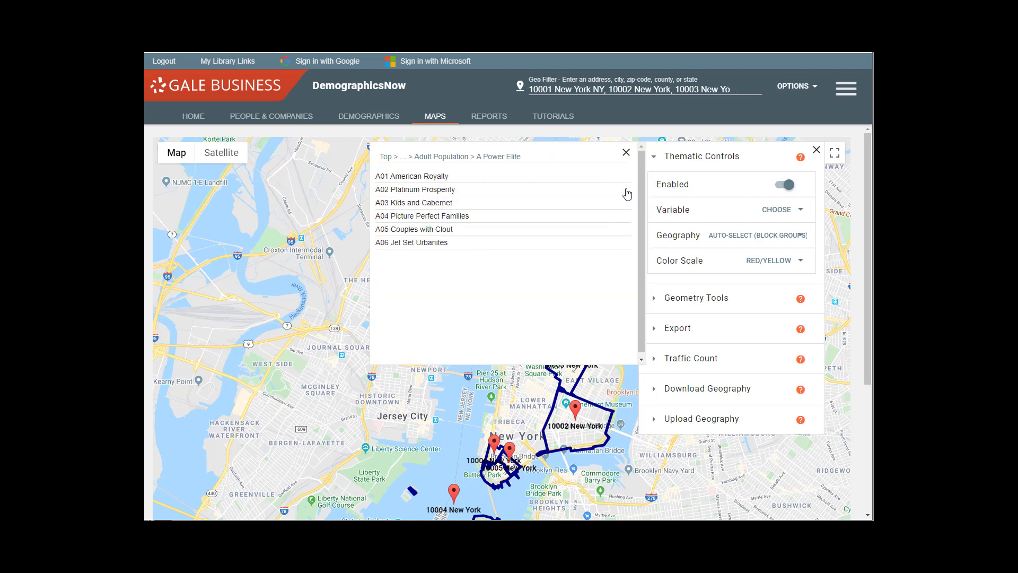
{"action": "left_click", "coordinate": [398, 244]}
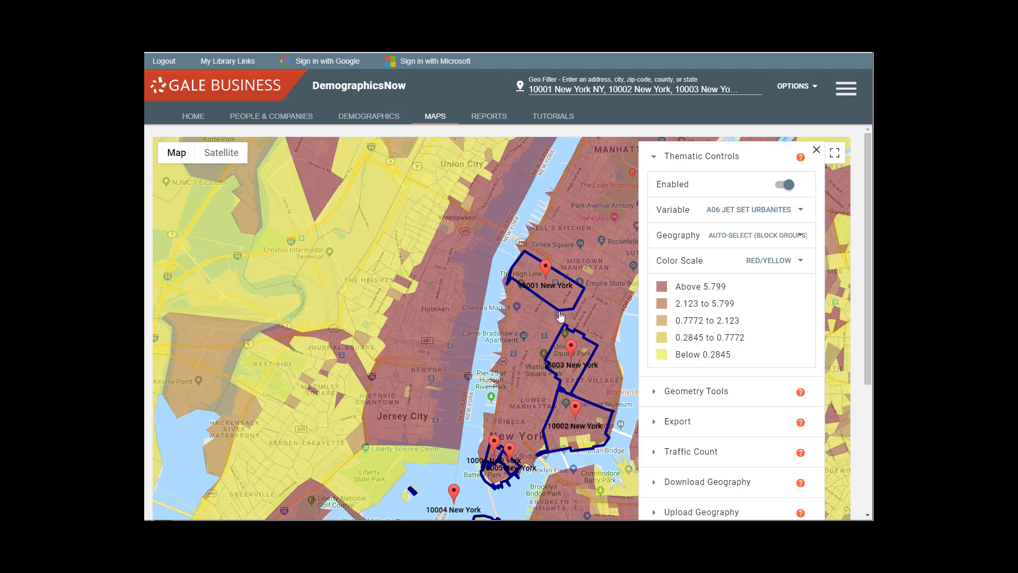
{"action": "scroll", "coordinate": [559, 316], "scroll_direction": "down", "scroll_amount": 1}
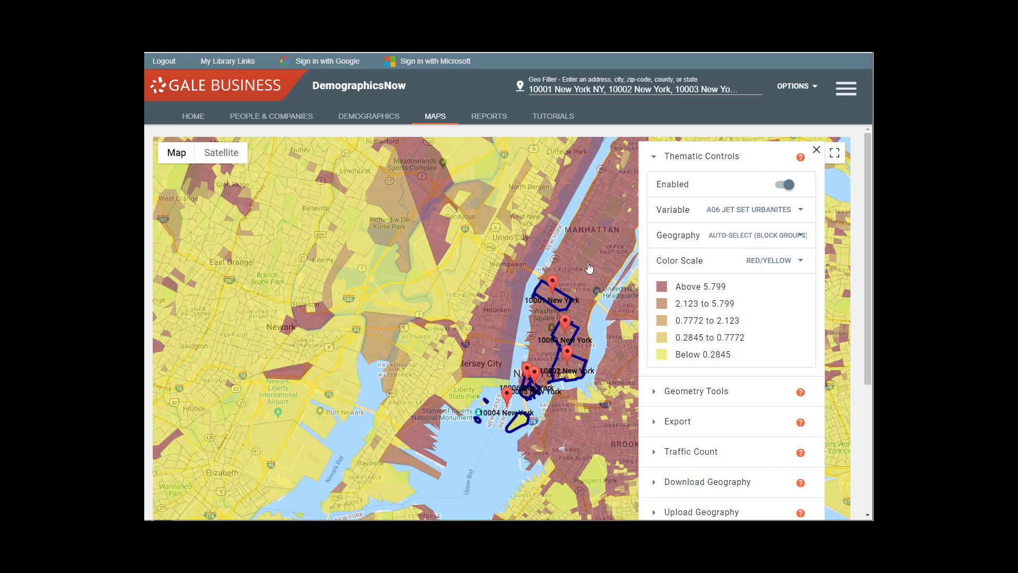
{"action": "scroll", "coordinate": [589, 267], "scroll_direction": "down", "scroll_amount": 2}
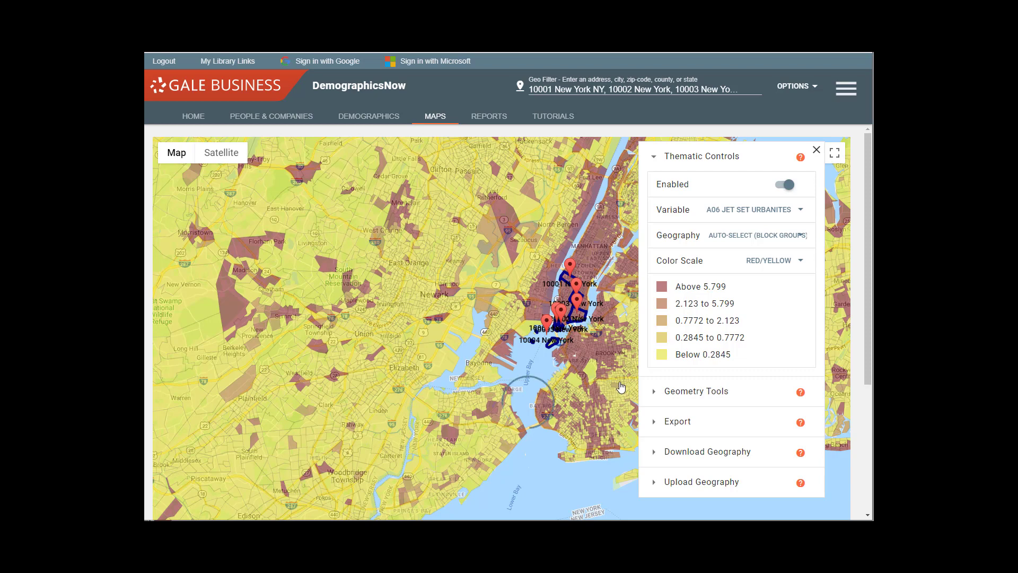
{"action": "left_click_drag", "start_coordinate": [620, 392], "coordinate": [520, 397]}
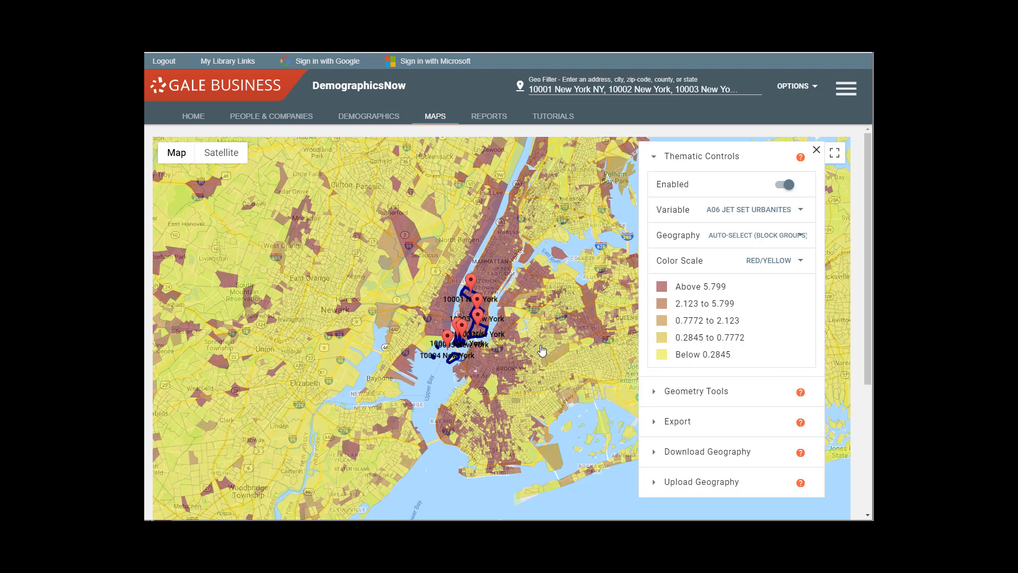
{"action": "scroll", "coordinate": [541, 350], "scroll_direction": "up", "scroll_amount": 1}
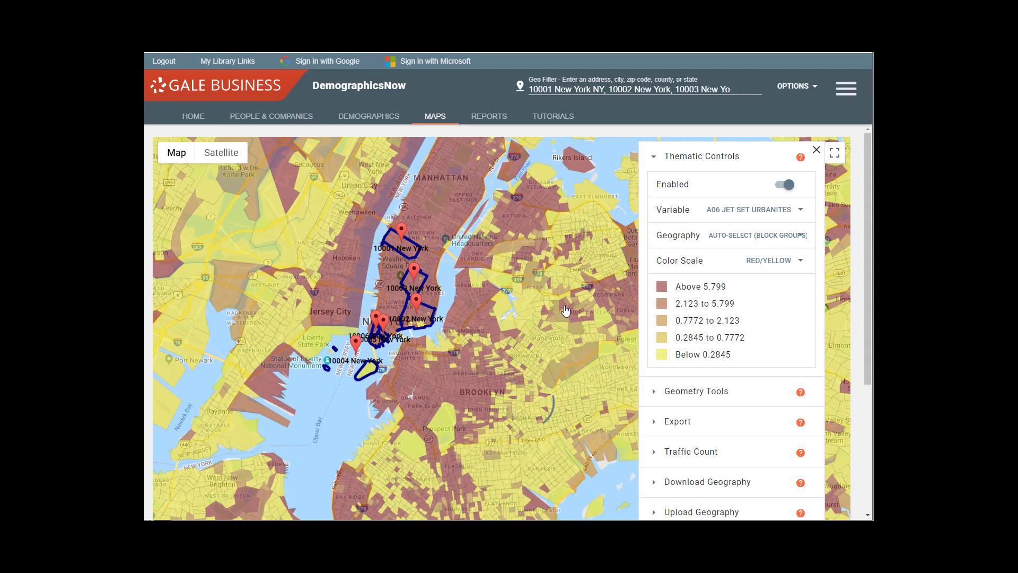
{"action": "left_click_drag", "start_coordinate": [498, 348], "coordinate": [443, 383]}
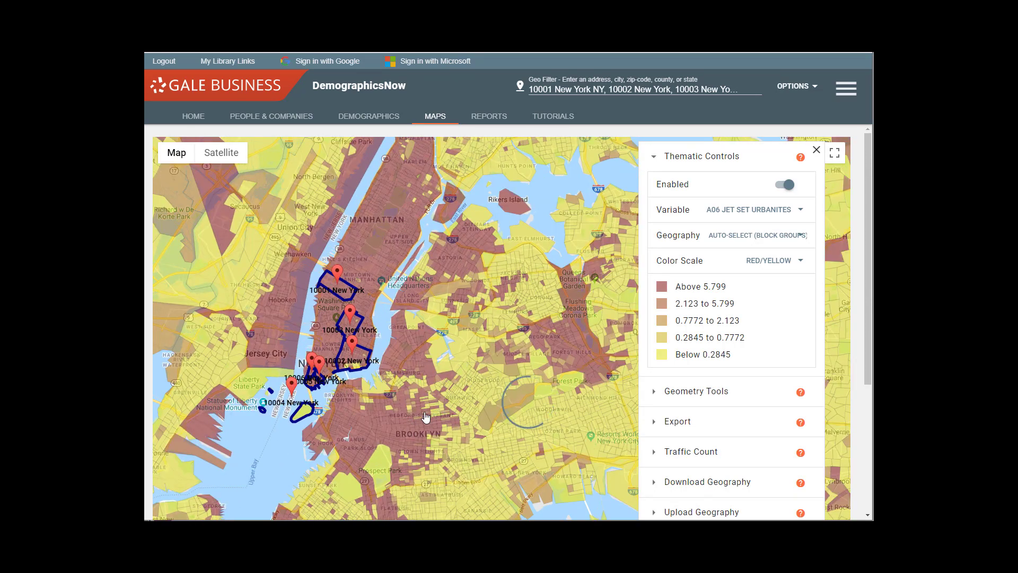
{"action": "scroll", "coordinate": [425, 418], "scroll_direction": "up", "scroll_amount": 1}
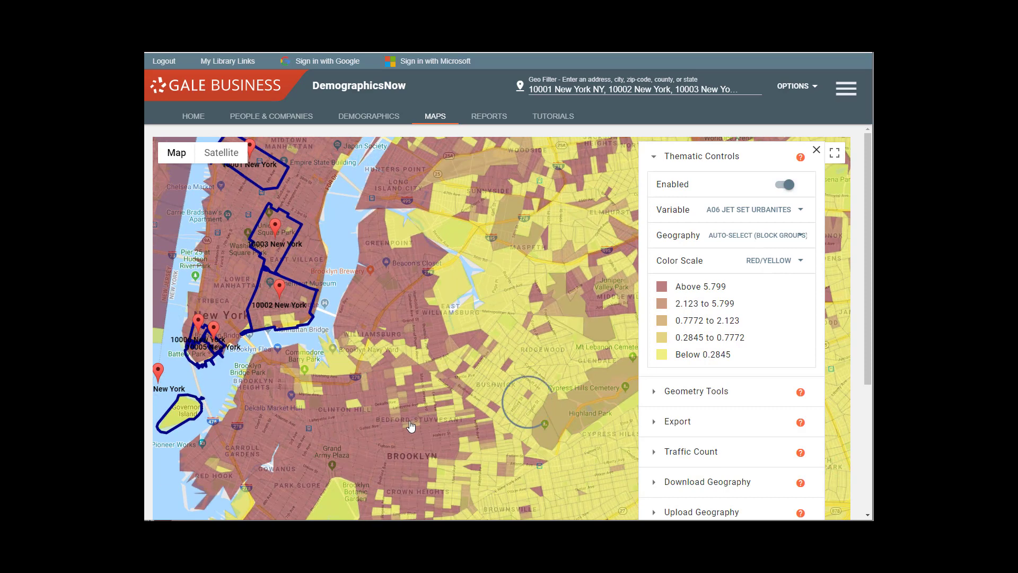
{"action": "scroll", "coordinate": [411, 426], "scroll_direction": "up", "scroll_amount": 2}
{"action": "scroll", "coordinate": [411, 426], "scroll_direction": "up", "scroll_amount": 1}
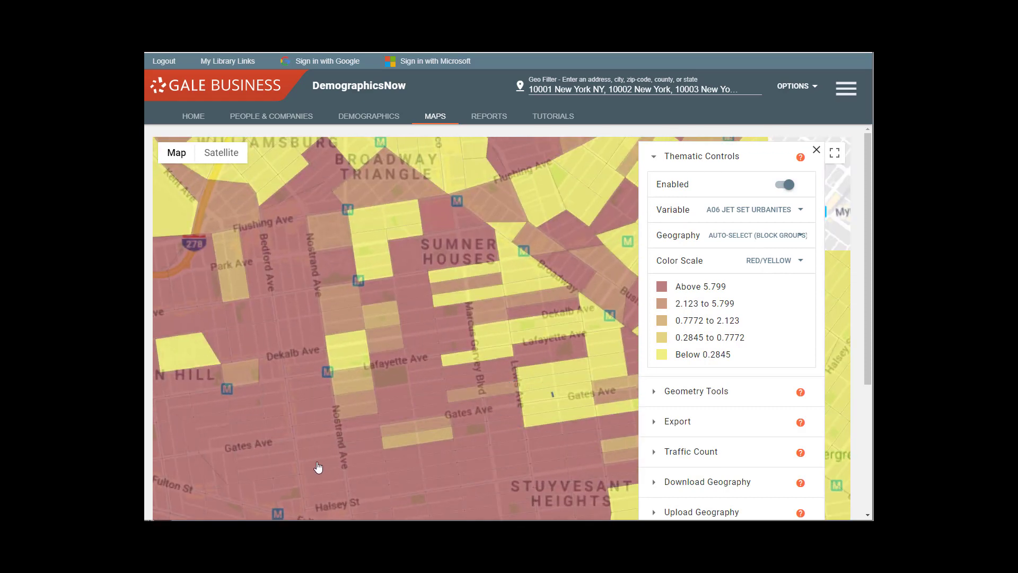
{"action": "left_click_drag", "start_coordinate": [308, 468], "coordinate": [446, 331]}
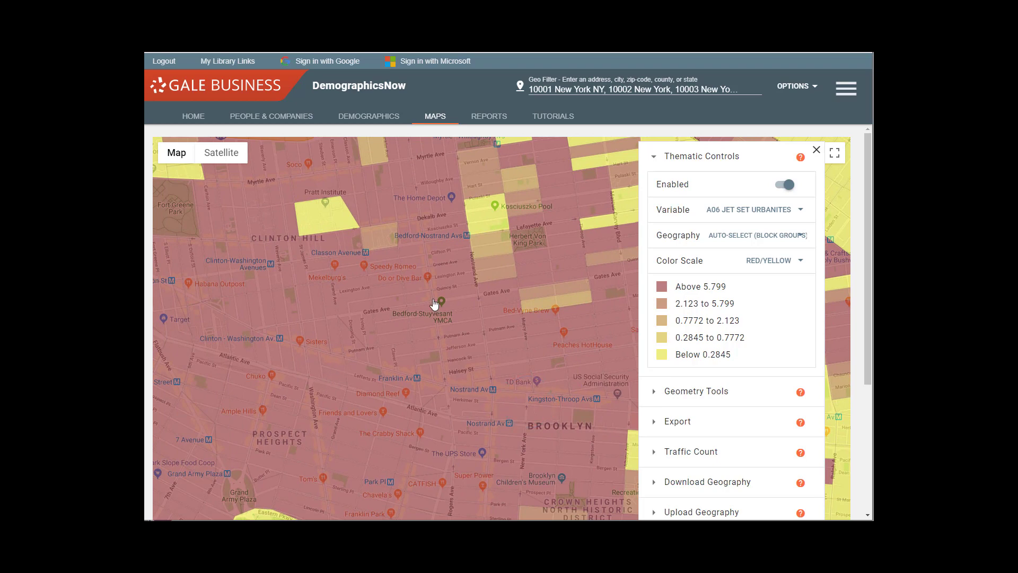
{"action": "left_click_drag", "start_coordinate": [294, 358], "coordinate": [296, 353]}
{"action": "left_click_drag", "start_coordinate": [478, 246], "coordinate": [535, 247]}
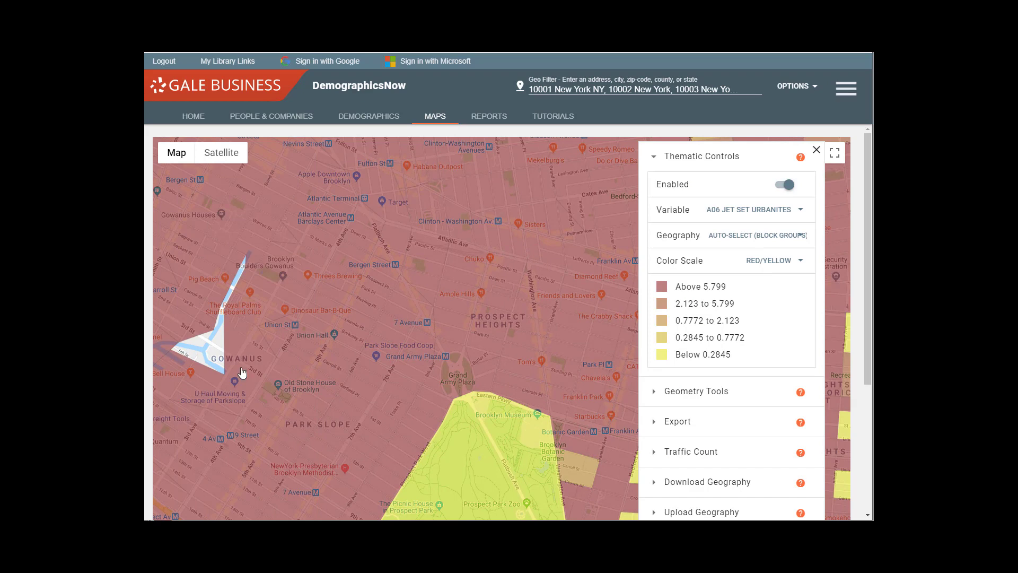
{"action": "scroll", "coordinate": [422, 283], "scroll_direction": "down", "scroll_amount": 1}
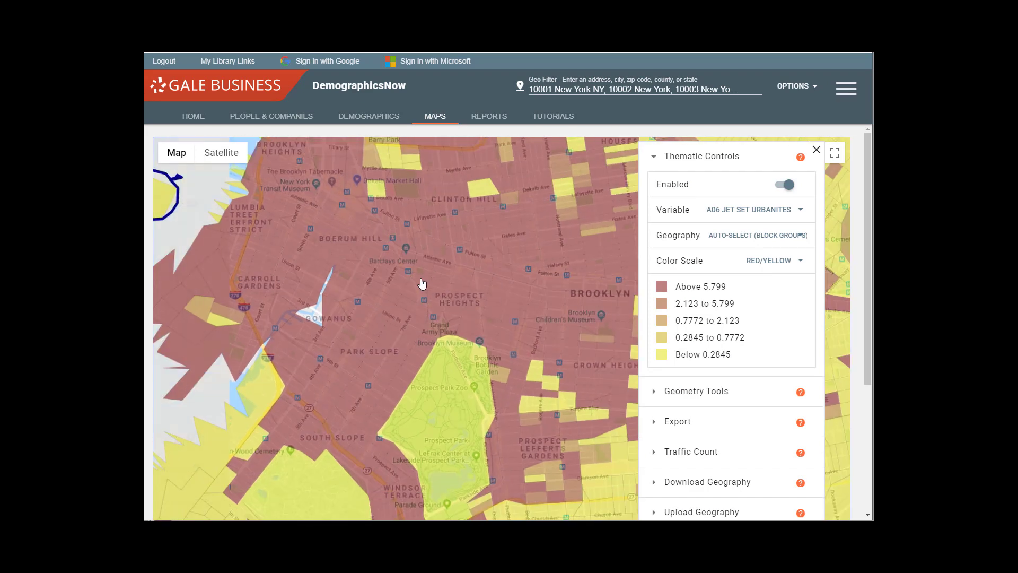
{"action": "left_click_drag", "start_coordinate": [522, 260], "coordinate": [330, 301]}
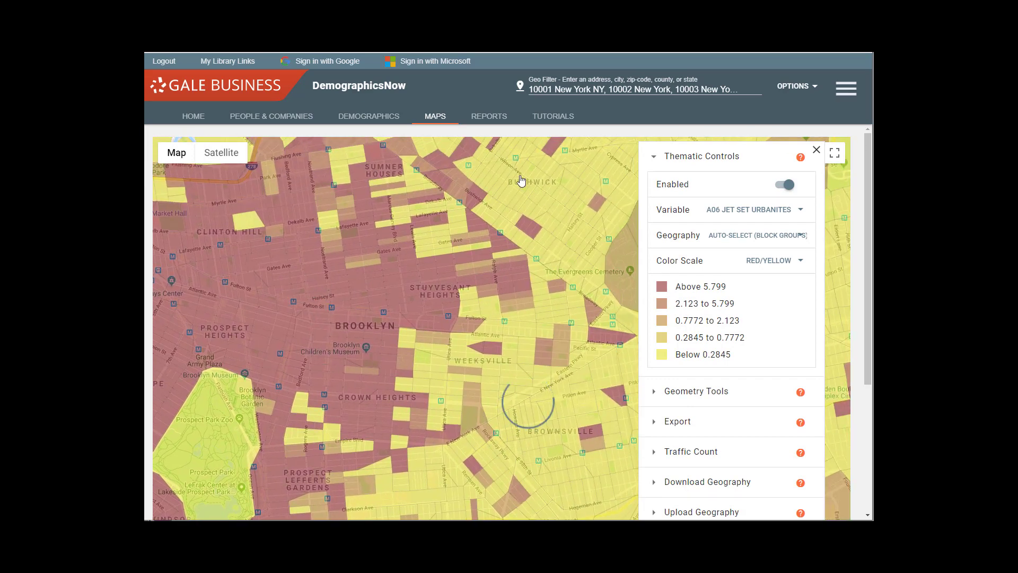
{"action": "left_click_drag", "start_coordinate": [443, 289], "coordinate": [326, 406]}
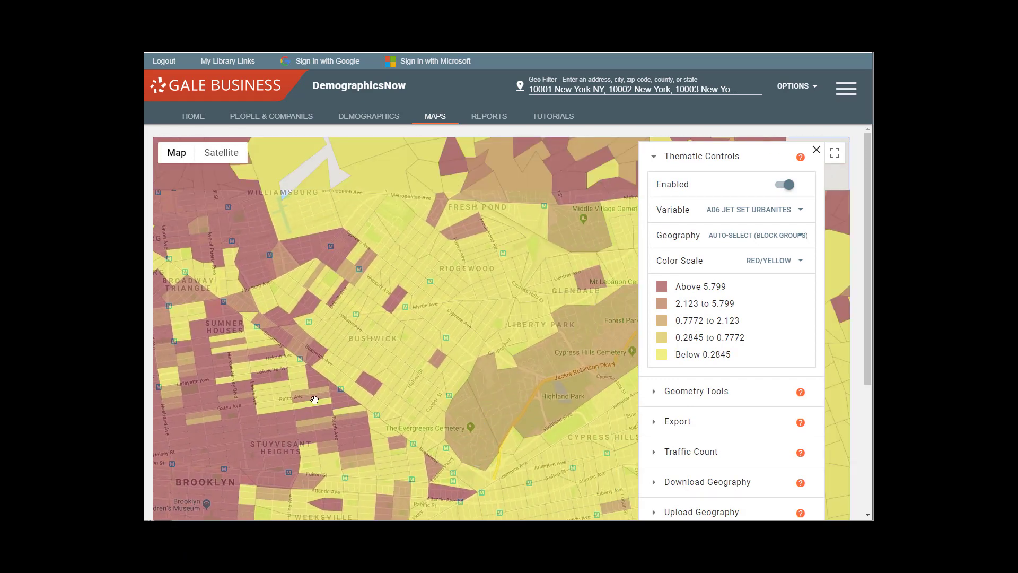
{"action": "left_click_drag", "start_coordinate": [507, 239], "coordinate": [360, 348]}
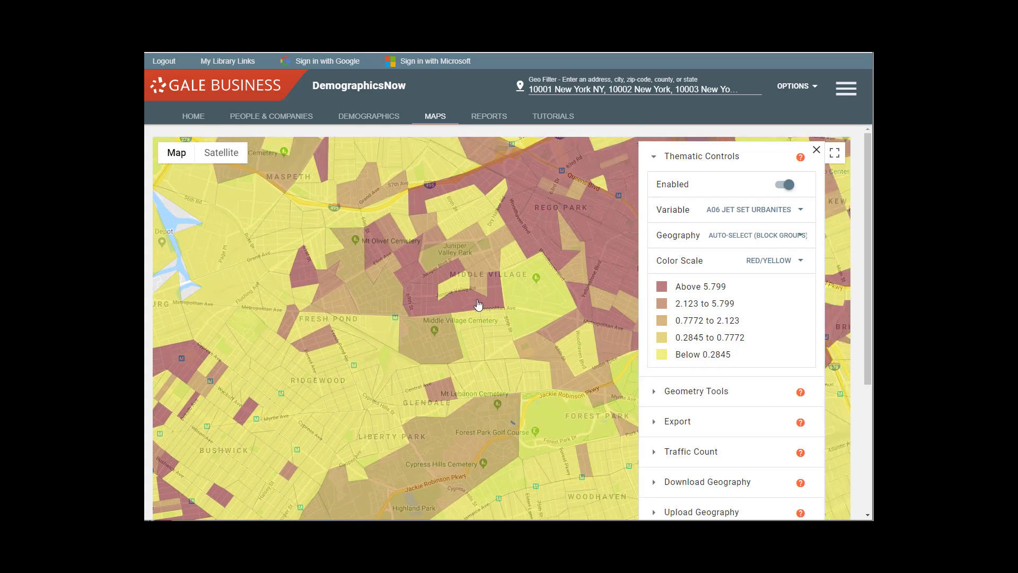
{"action": "scroll", "coordinate": [478, 304], "scroll_direction": "up", "scroll_amount": 1}
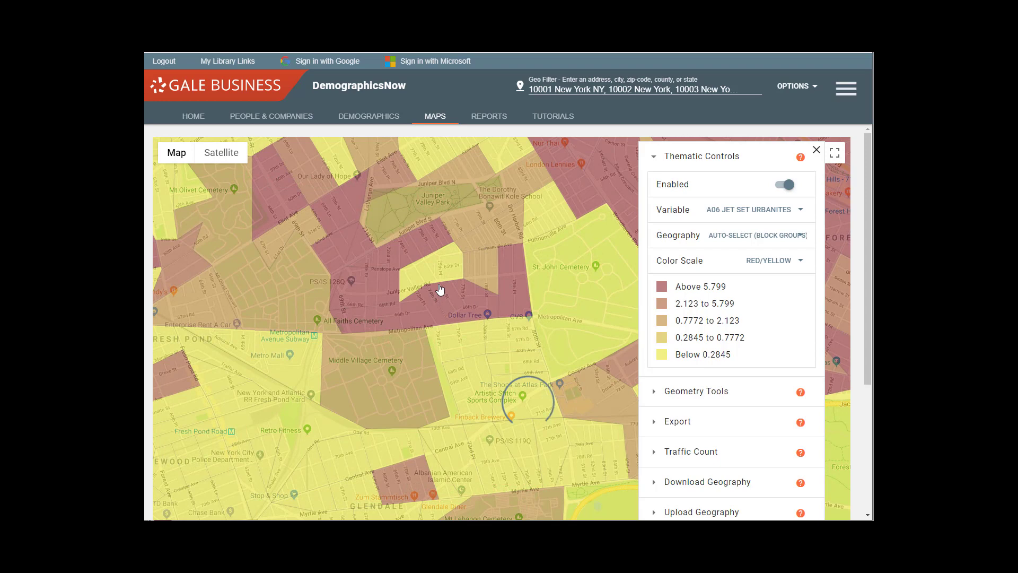
{"action": "scroll", "coordinate": [441, 289], "scroll_direction": "up", "scroll_amount": 1}
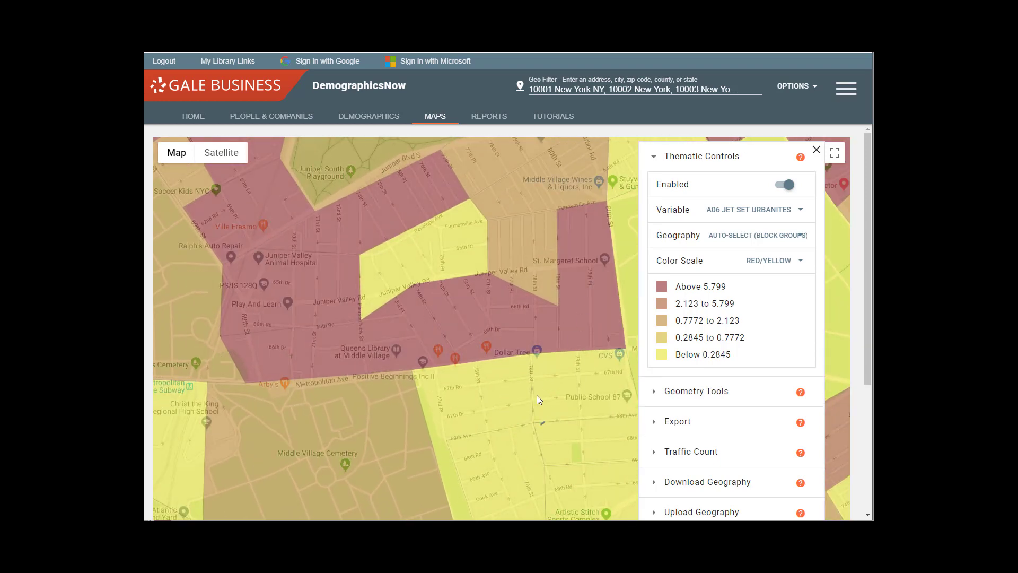